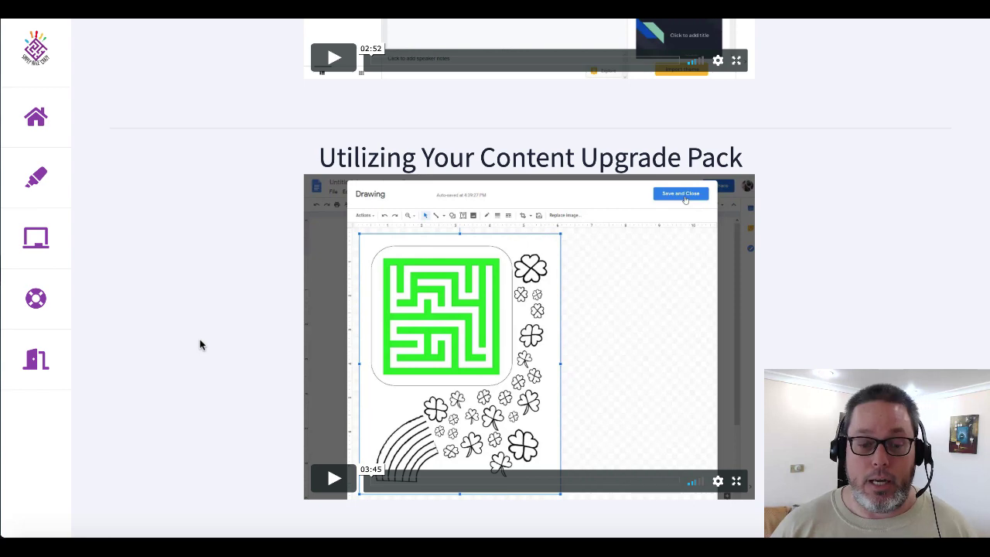
- Open the maze creation page and generate a maze at the easiest complexity
scroll(199, 344, up, 4)
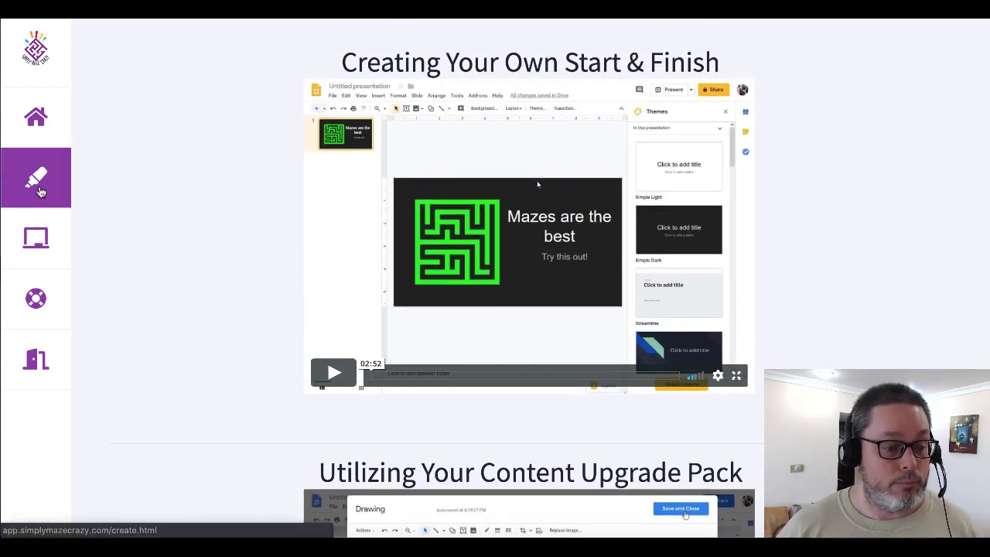
click(40, 190)
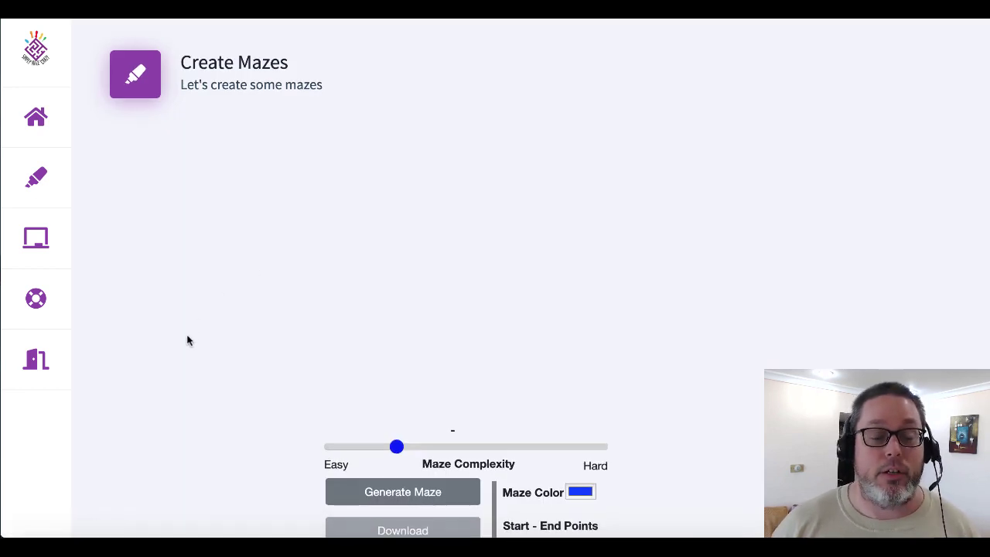
scroll(187, 340, down, 1)
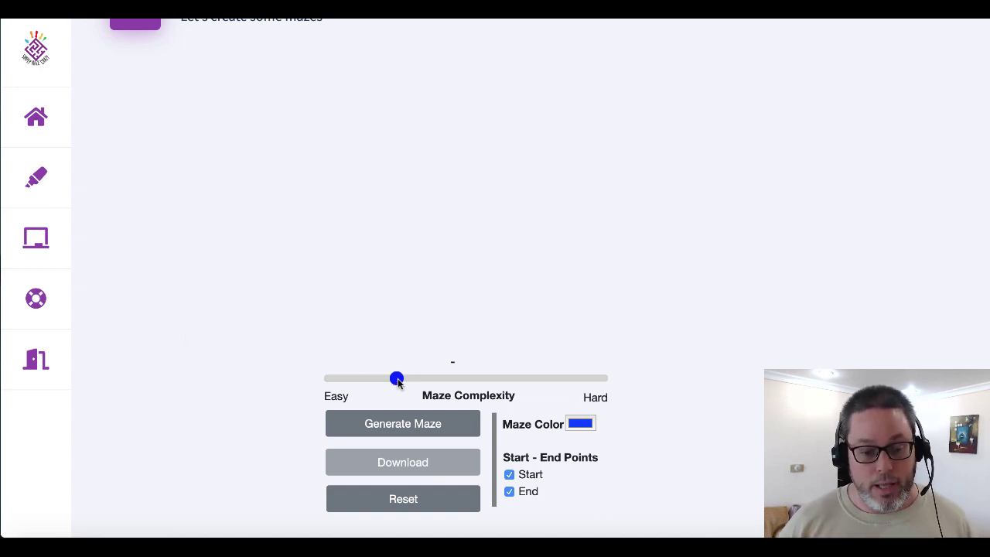
drag(396, 379, 326, 396)
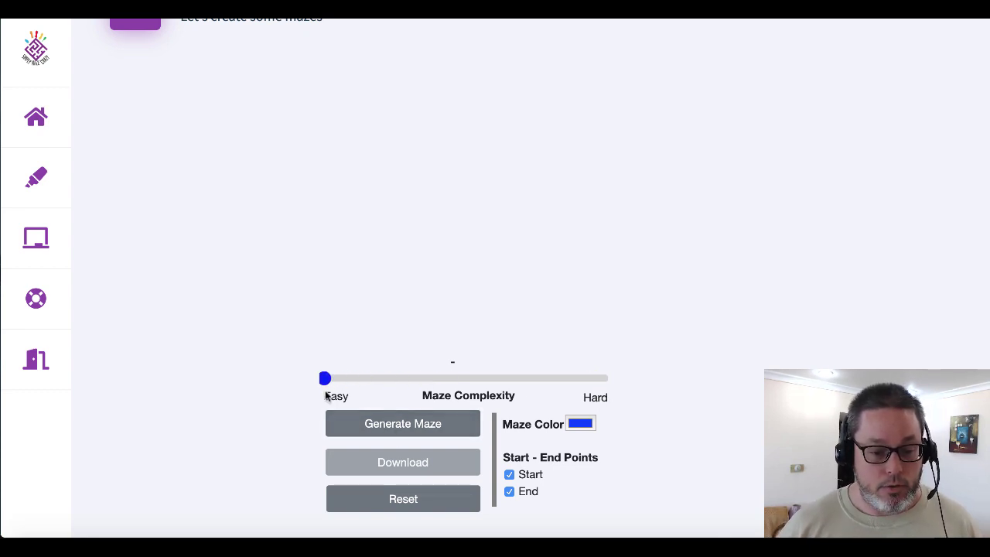
click(380, 426)
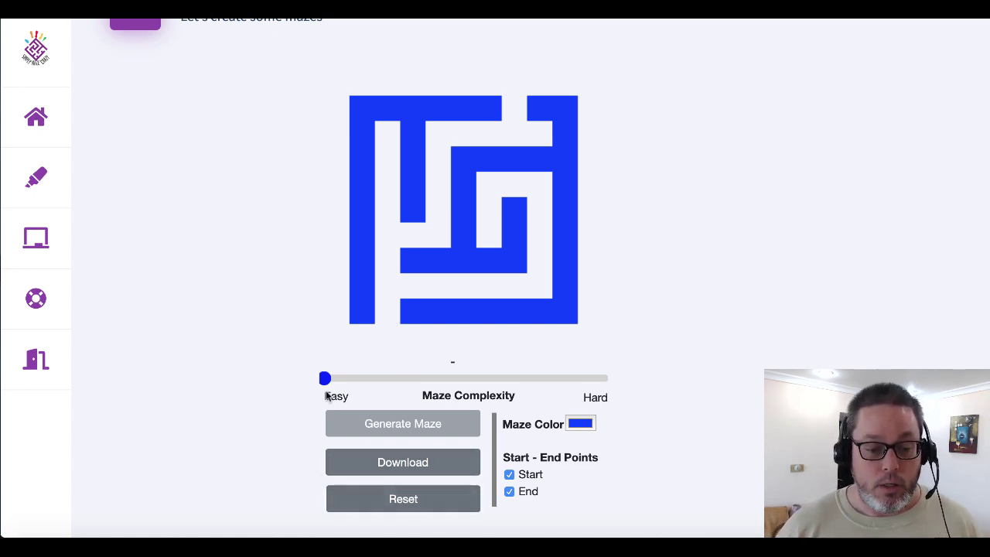
- Raise the complexity to about one sixth of the scale, reset the maze, and generate a new one in Green
drag(325, 378, 372, 378)
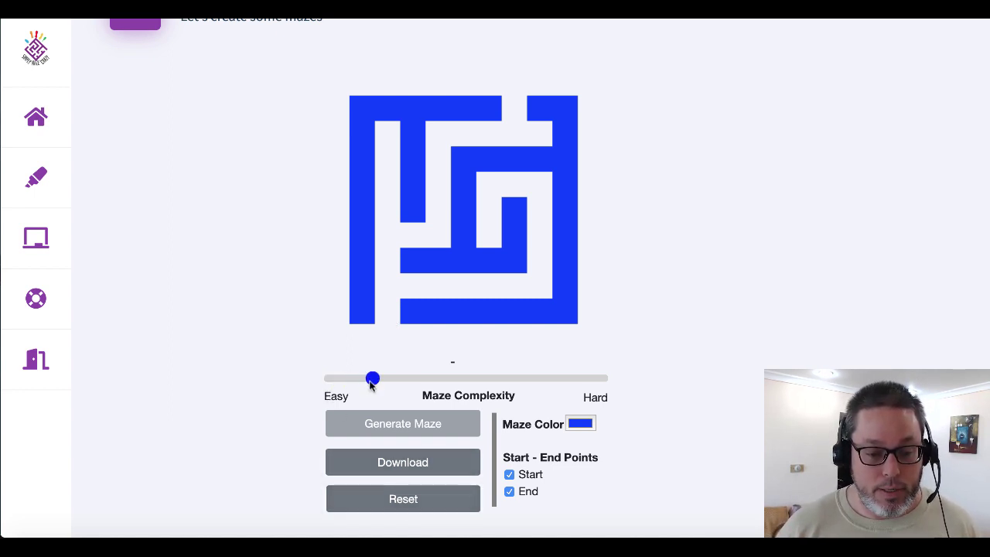
click(387, 499)
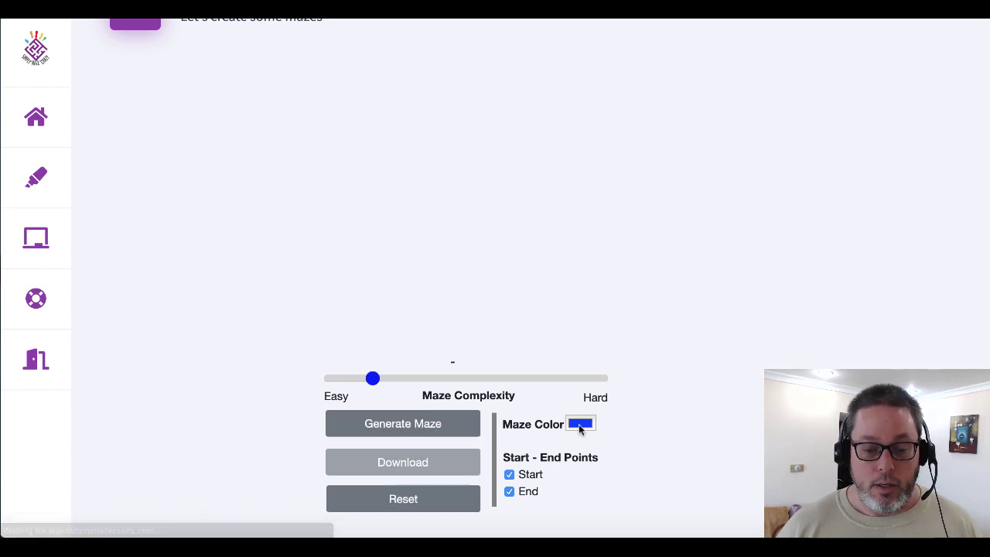
click(580, 423)
click(258, 278)
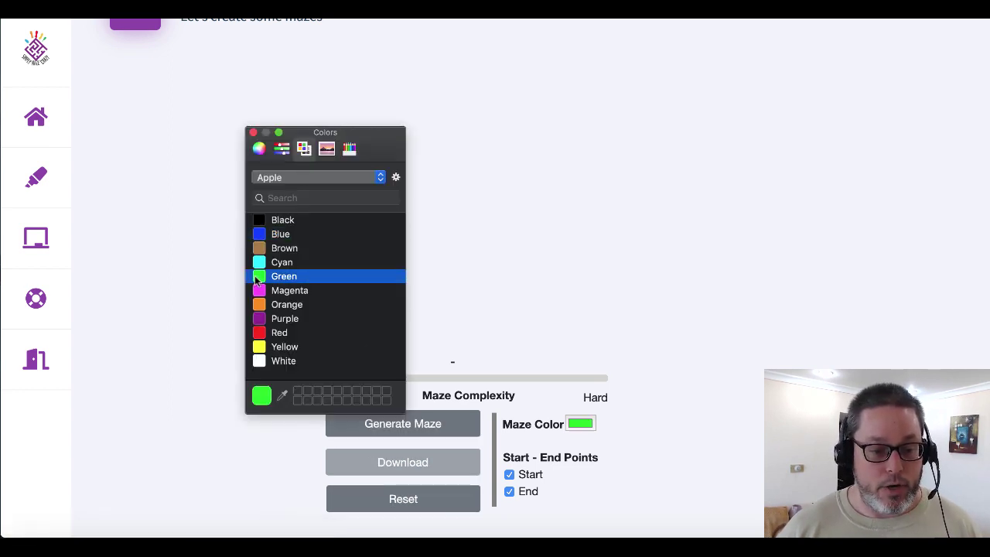
click(251, 132)
click(391, 424)
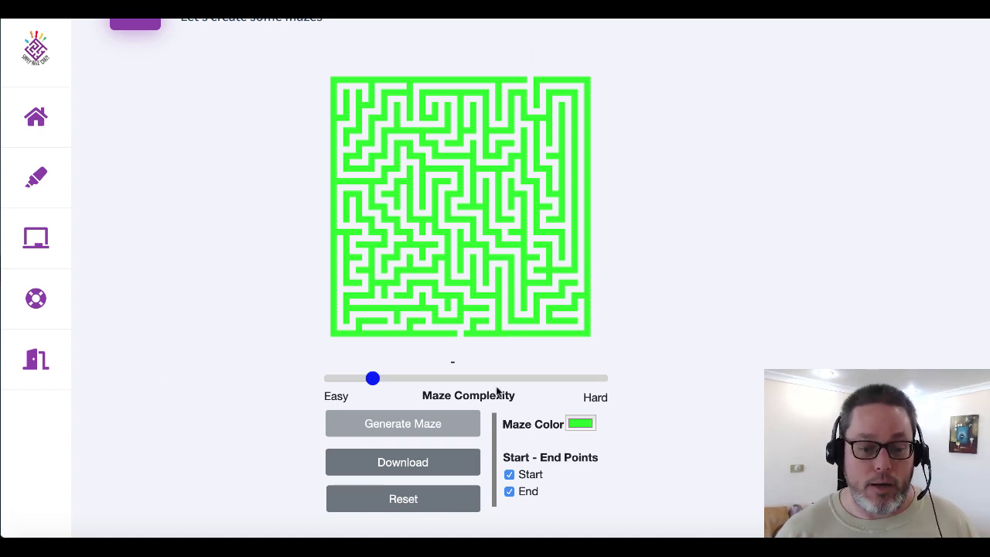
- Regenerate the maze without start and end points and download it as a PNG
click(508, 474)
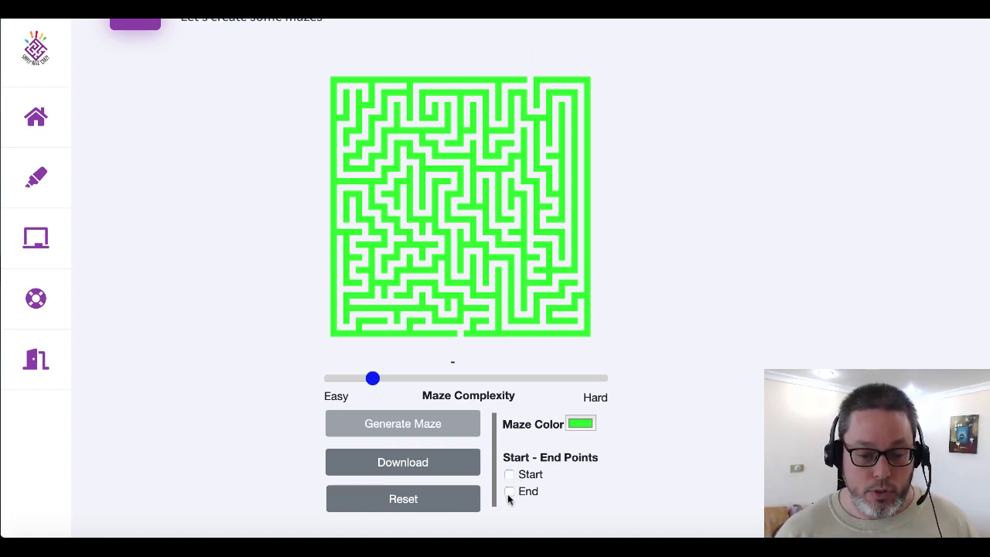
click(421, 501)
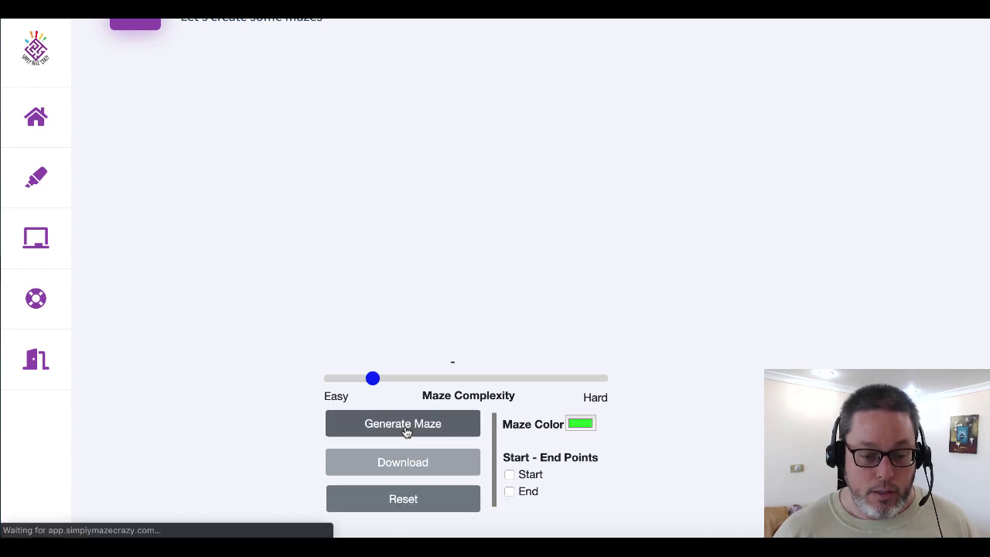
click(404, 427)
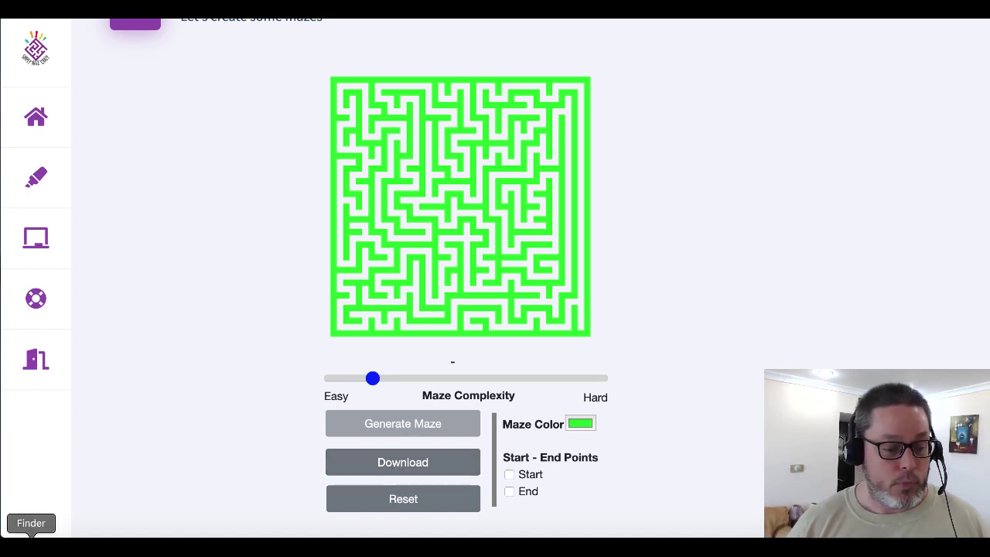
click(331, 461)
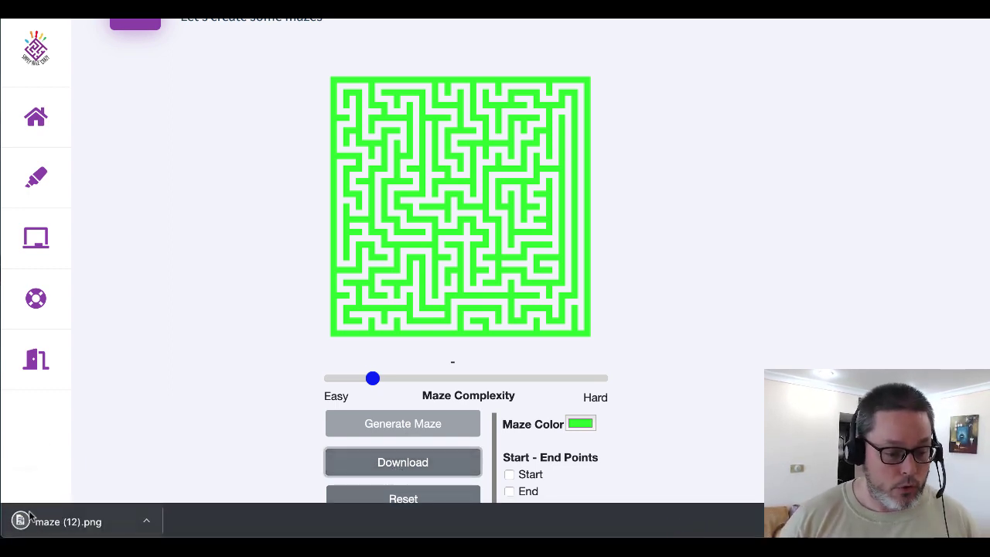
click(147, 522)
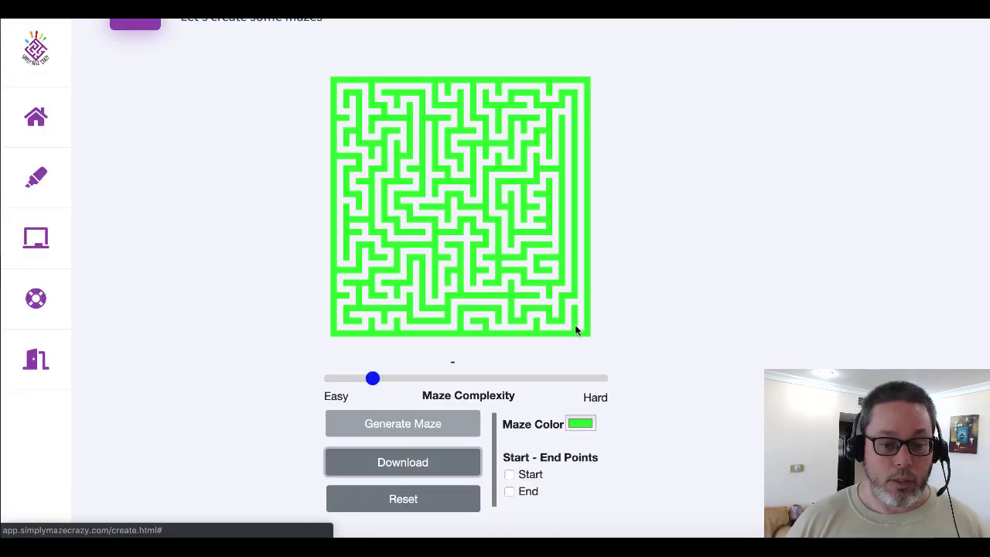
- Set the maze complexity to the hardest level, reset the current maze, and generate a new one
scroll(727, 302, up, 2)
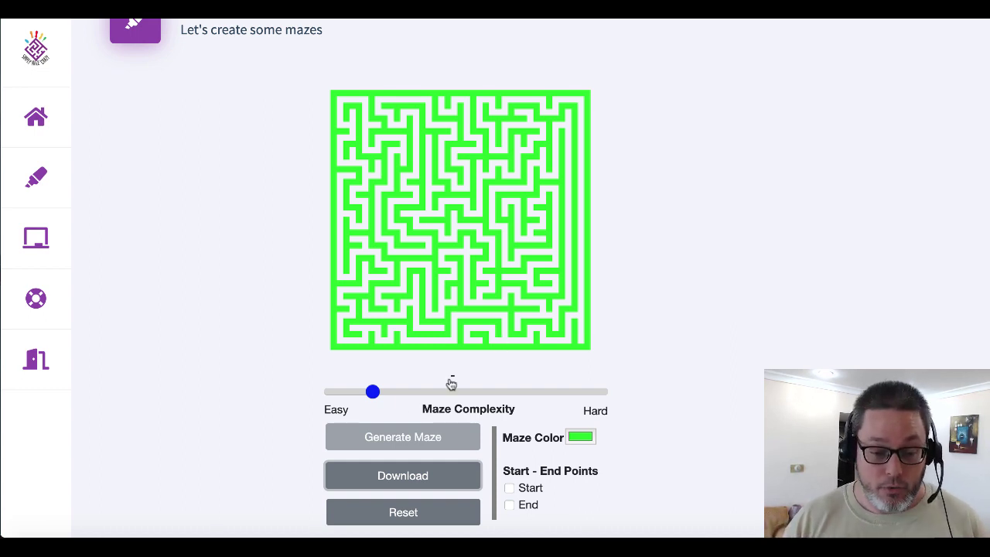
drag(371, 392, 634, 408)
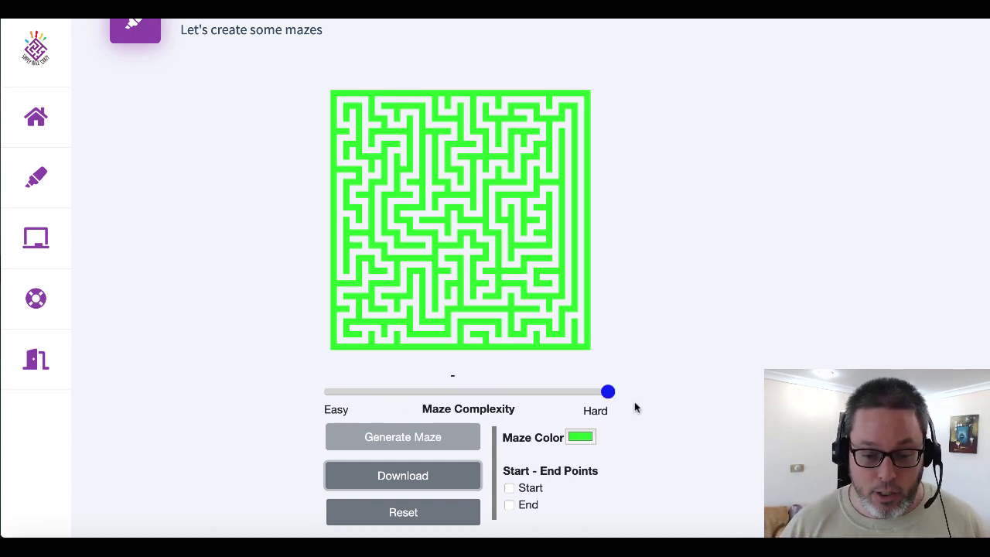
click(408, 512)
click(408, 440)
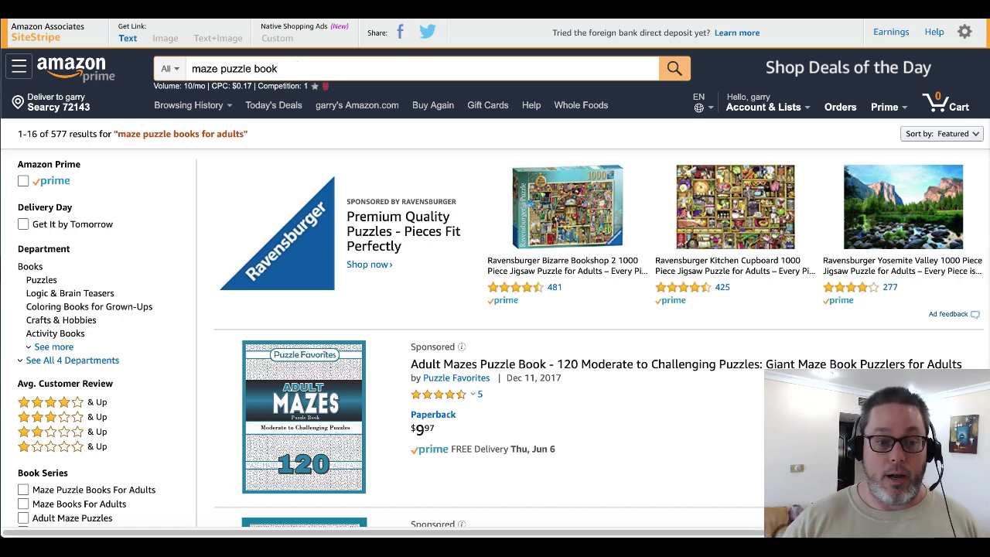
- On Amazon, check the search suggestions for "maze puzzle book" and open the 120-puzzle Adult Mazes Puzzle Book listing
text(k)
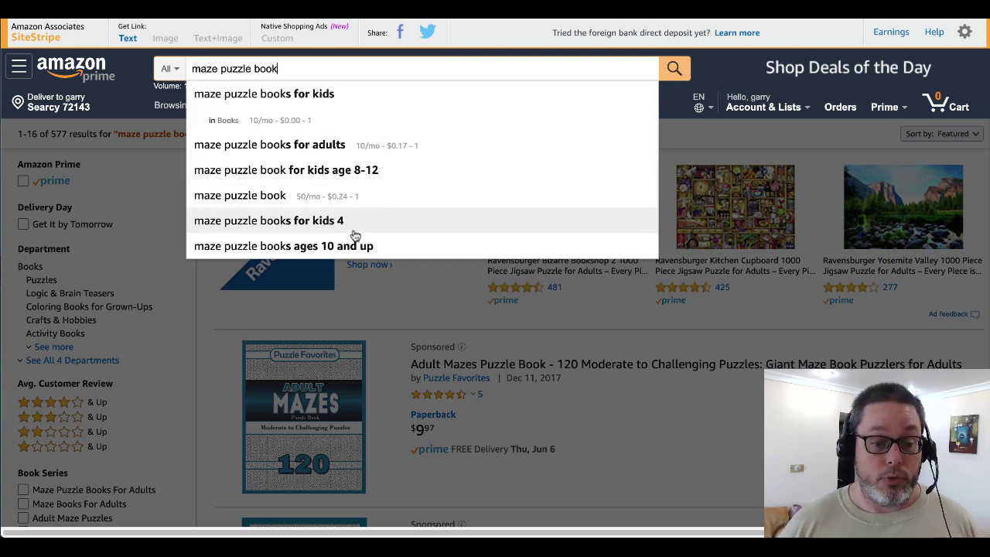
click(446, 291)
scroll(414, 396, down, 1)
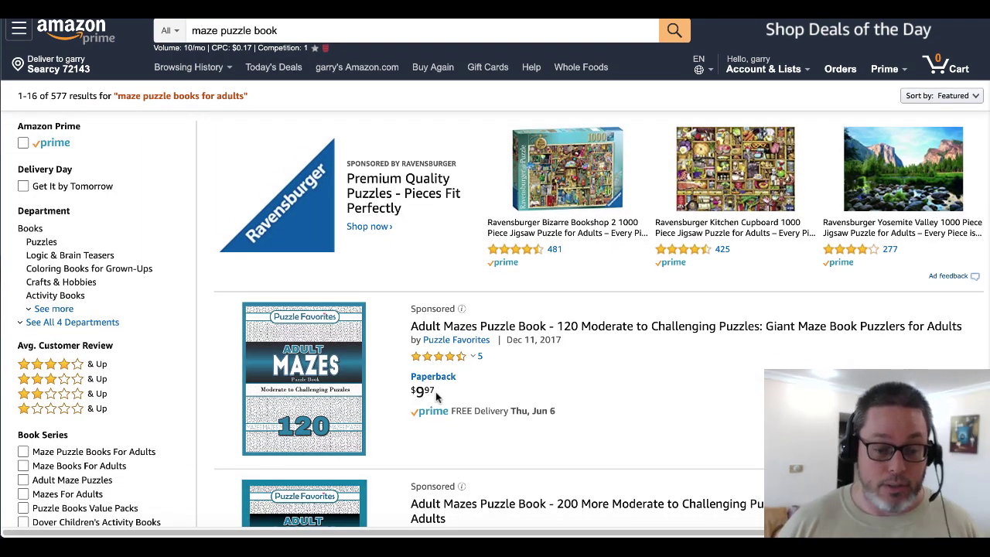
click(343, 397)
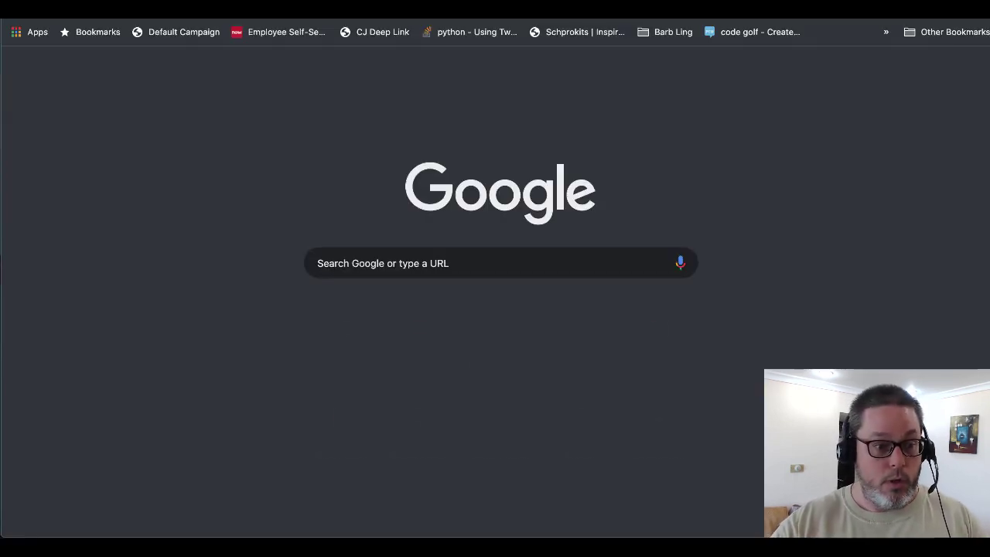
- Look up "kdp" in a new browser tab and open the suggested Kindlepreneur best seller calculator
text(kdp)
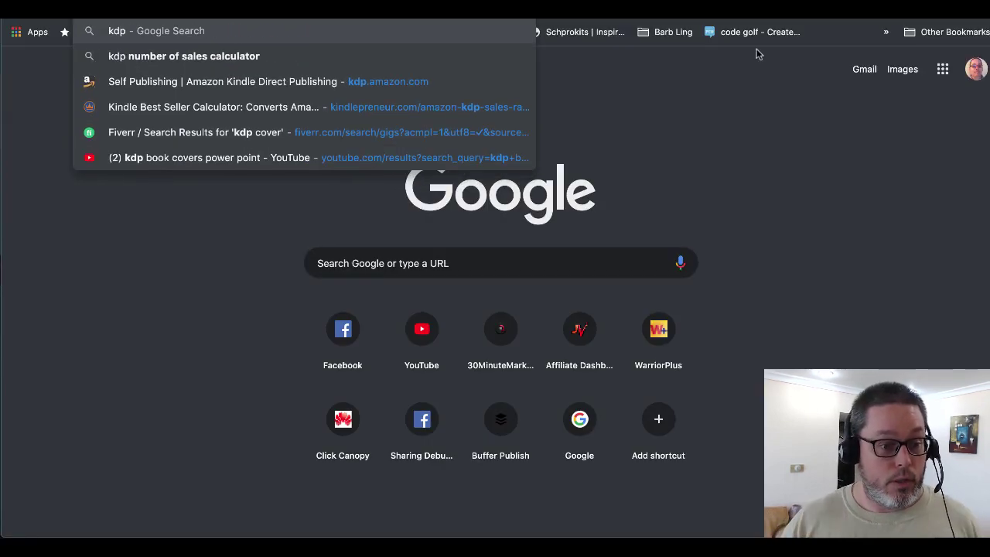
click(217, 100)
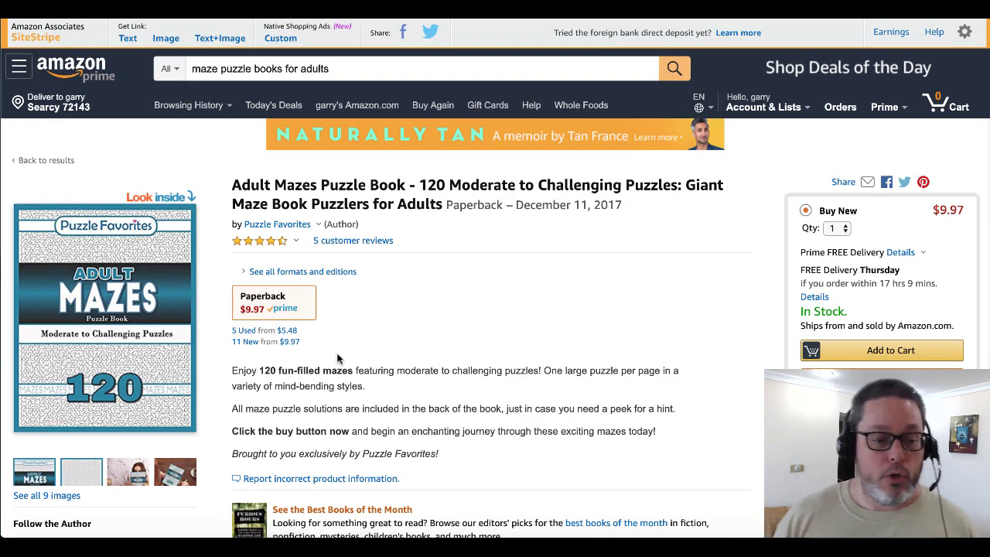
- Find the Amazon Best Sellers Rank in the Adult Mazes book's product details and highlight its overall Books rank
scroll(337, 358, down, 1)
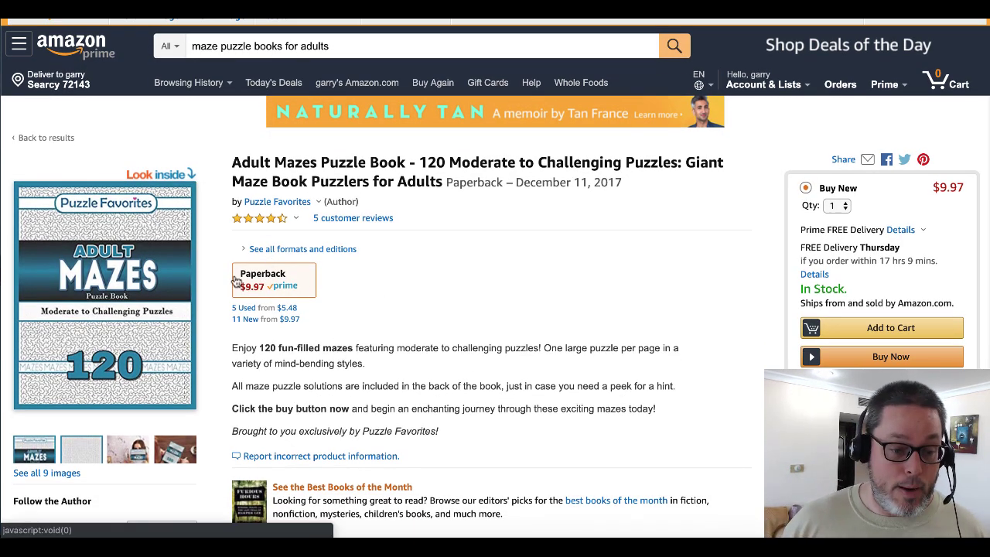
scroll(385, 294, down, 1)
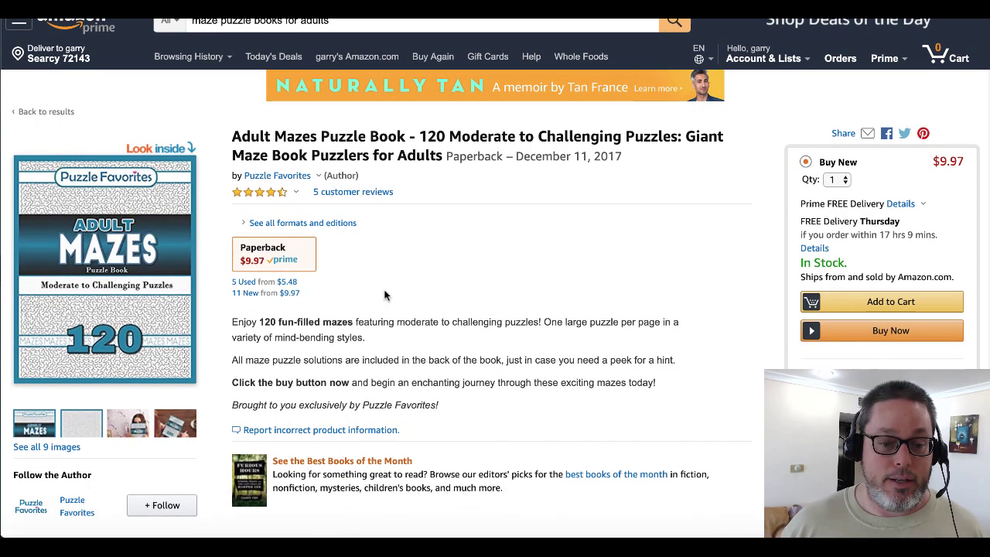
scroll(384, 294, down, 8)
scroll(384, 294, down, 7)
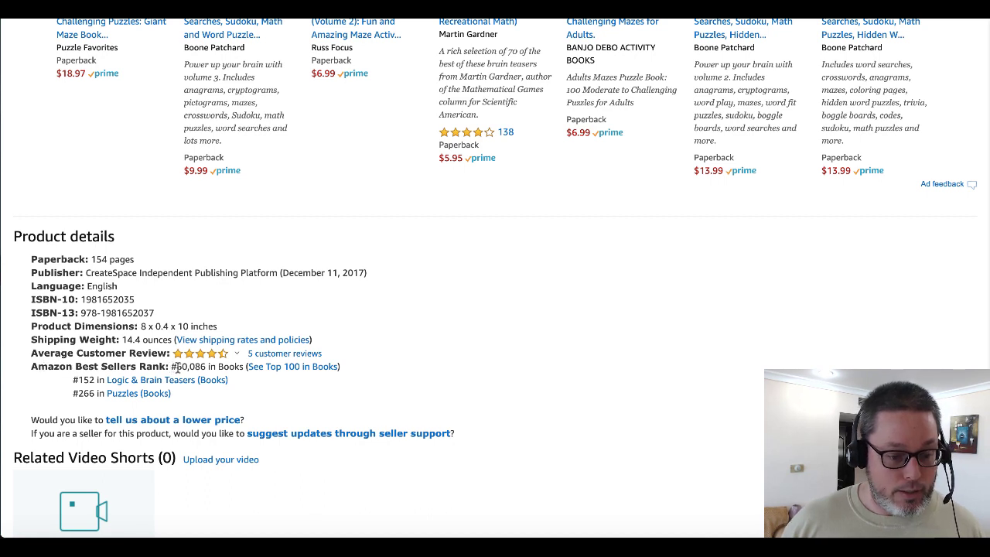
drag(176, 366, 206, 368)
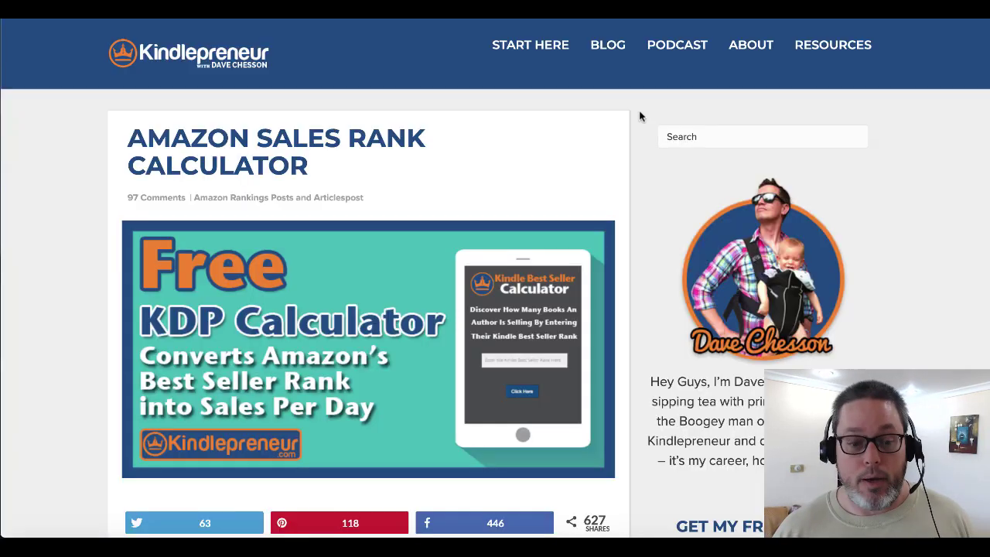
- In the Kindlepreneur calculator, switch to Books and calculate the daily sales for a rank of 60000
scroll(304, 417, down, 6)
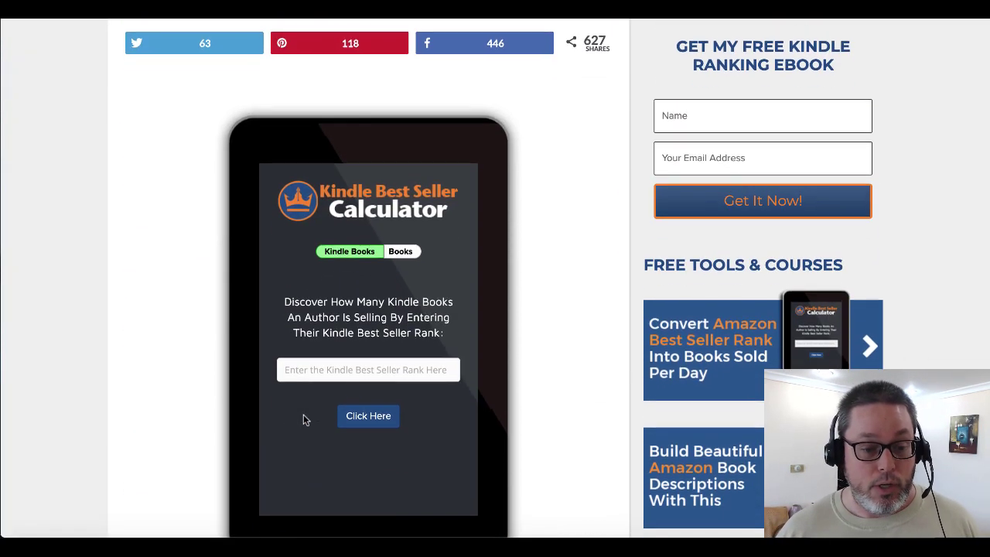
scroll(303, 417, down, 1)
click(402, 199)
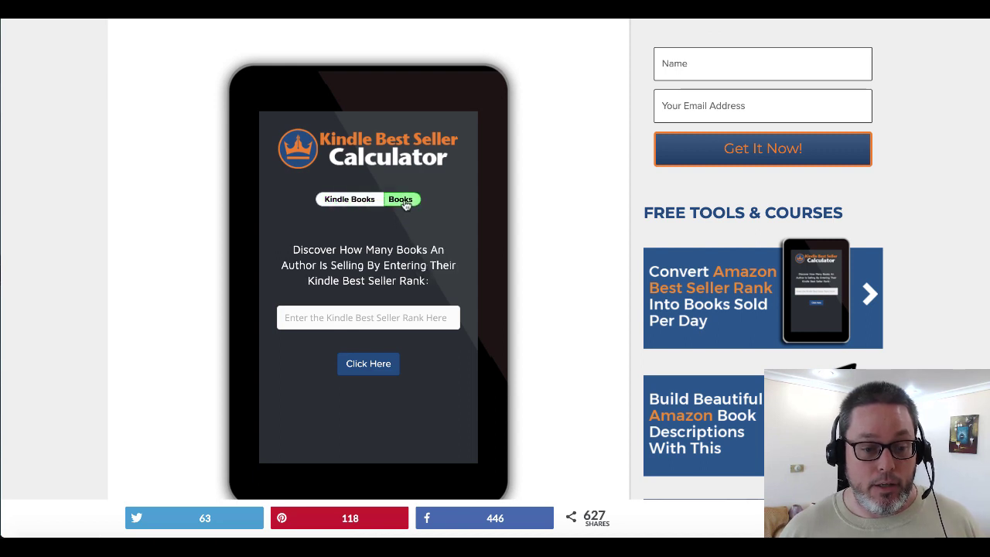
click(341, 319)
text(60000)
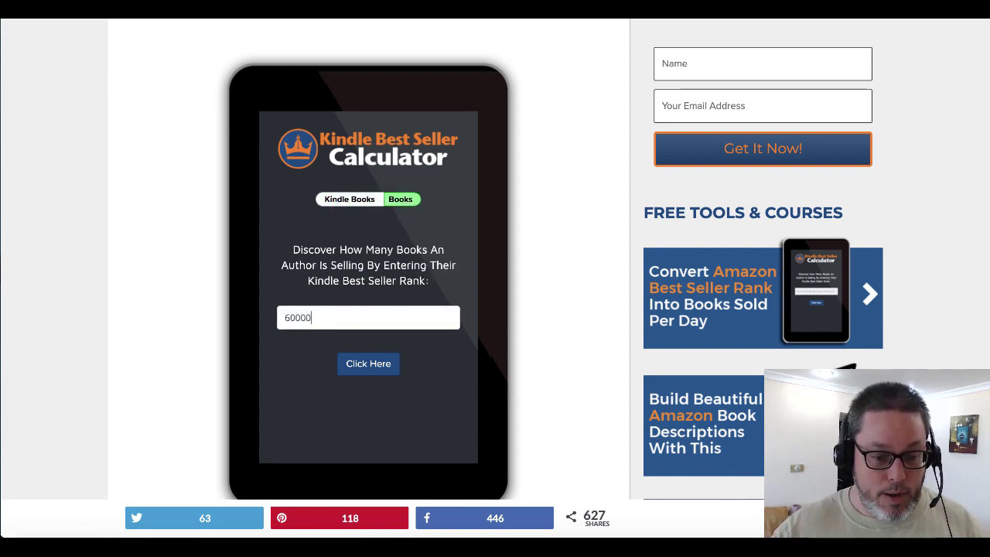
click(370, 369)
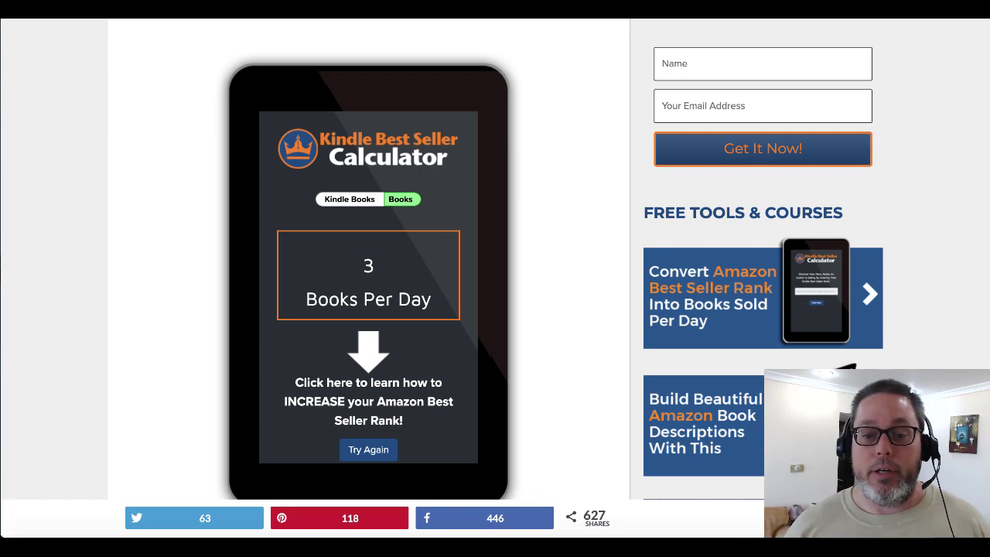
- Return to the Adult Mazes listing on Amazon and review its product details, cover, price and description
key(ctrl+shift+Tab)
scroll(541, 239, up, 1)
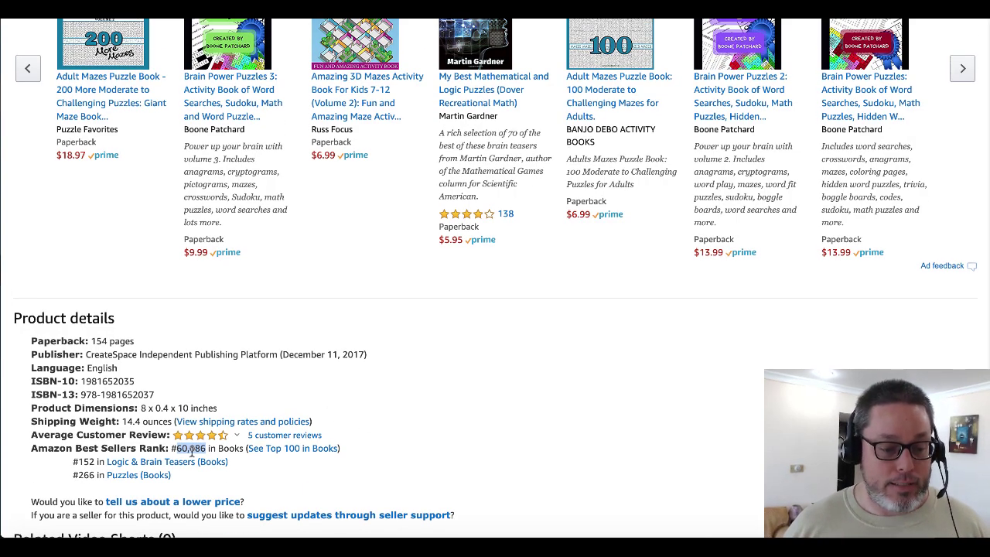
scroll(417, 417, up, 15)
scroll(417, 417, up, 3)
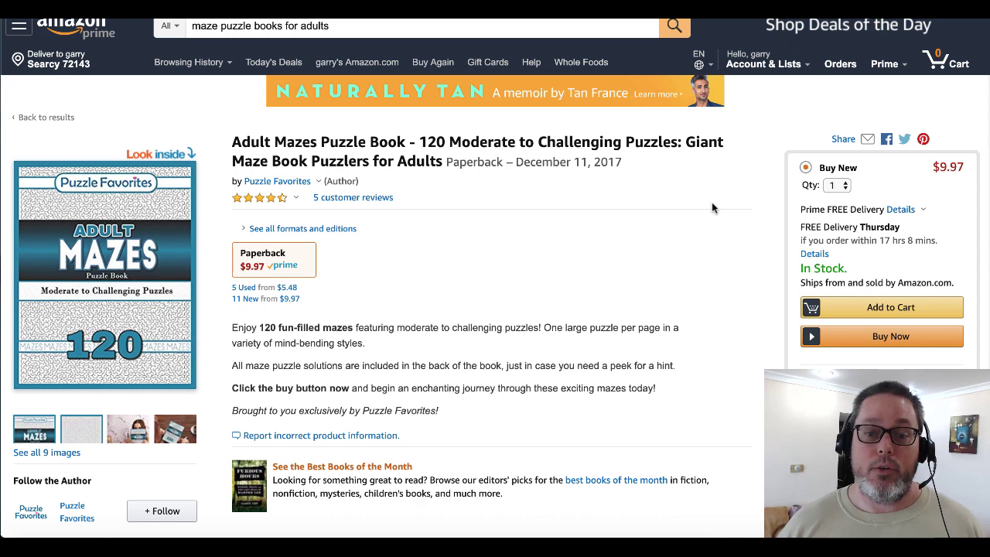
scroll(711, 207, up, 1)
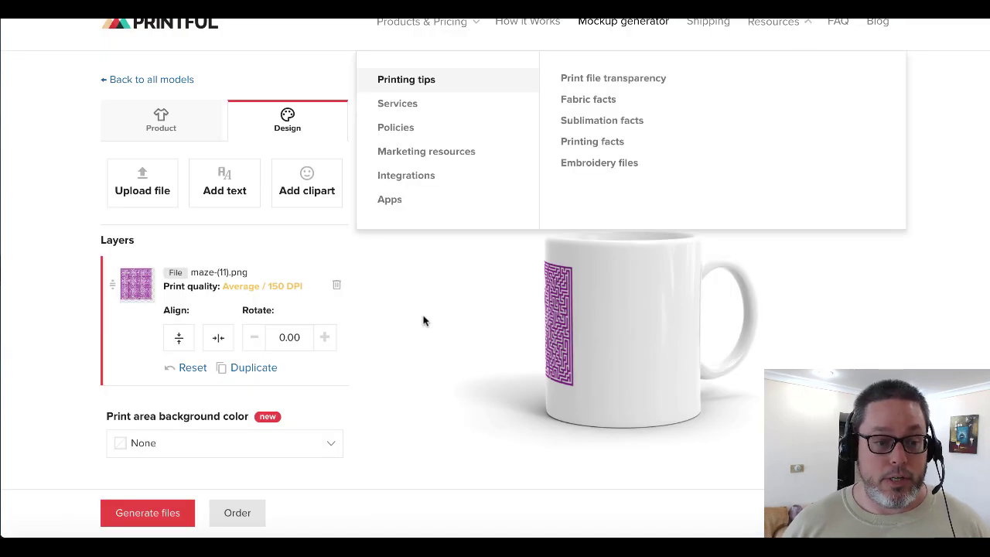
- On Printful, examine the mug mockups that carry the purple maze design
scroll(424, 320, up, 1)
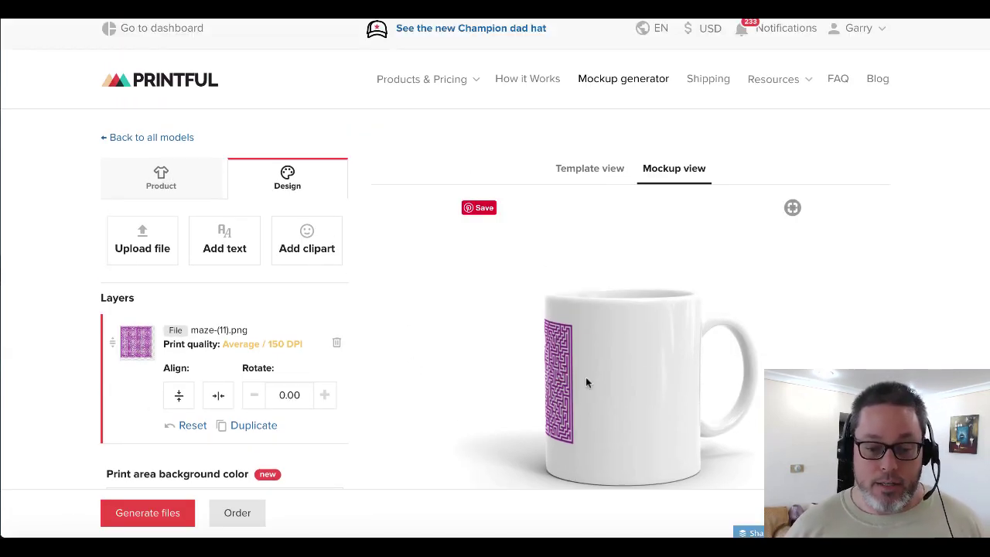
scroll(585, 378, down, 1)
scroll(585, 376, down, 5)
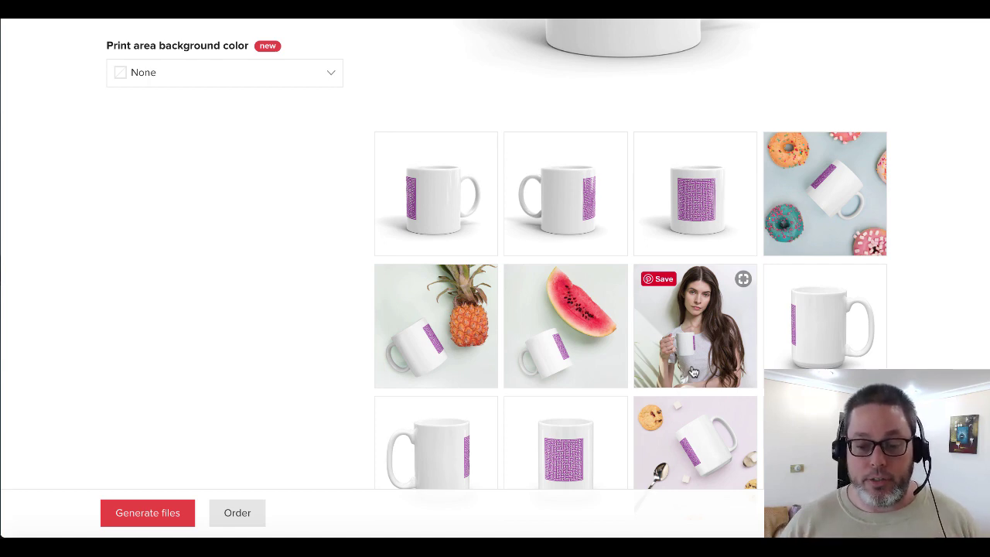
- Look through the remaining mug mockups and return to the main mug preview
scroll(694, 371, down, 2)
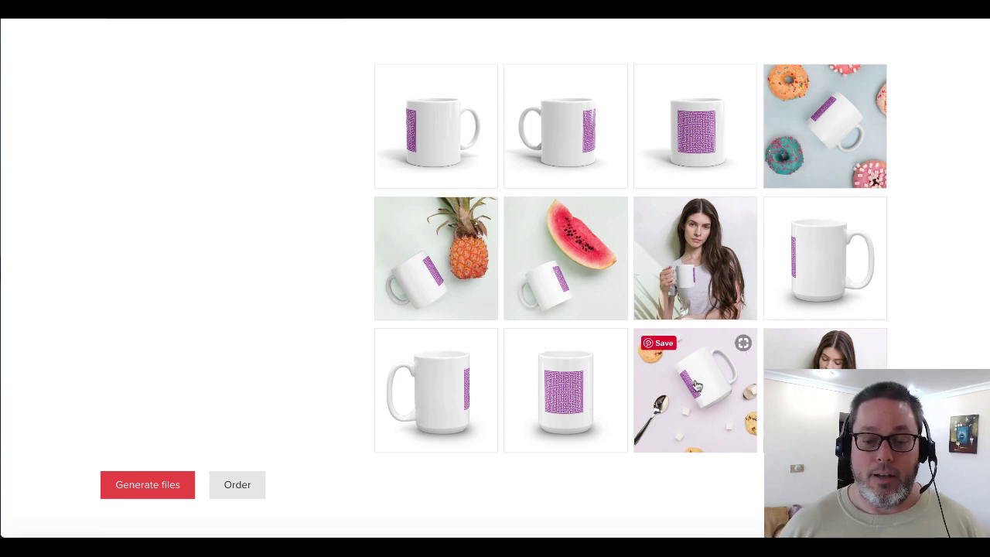
scroll(651, 335, up, 8)
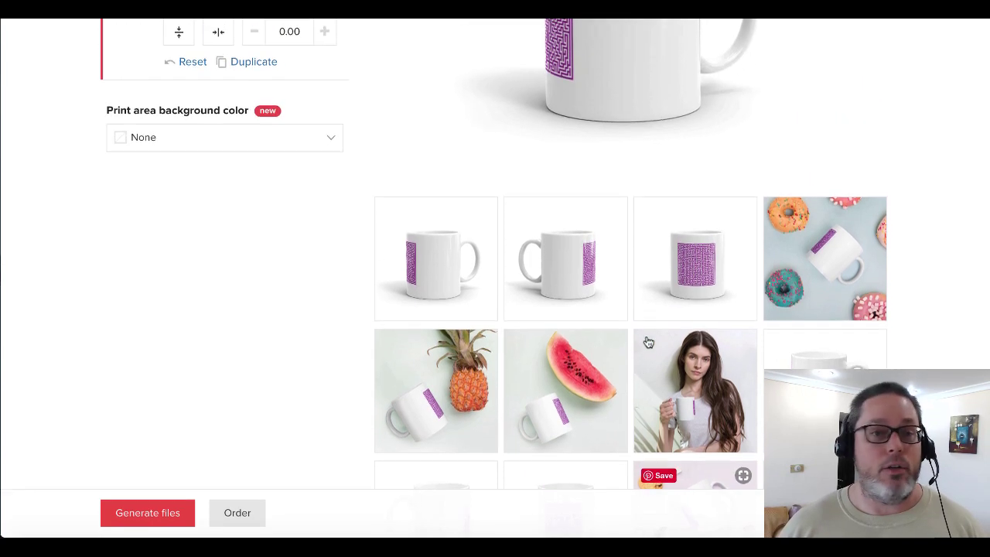
scroll(648, 340, up, 4)
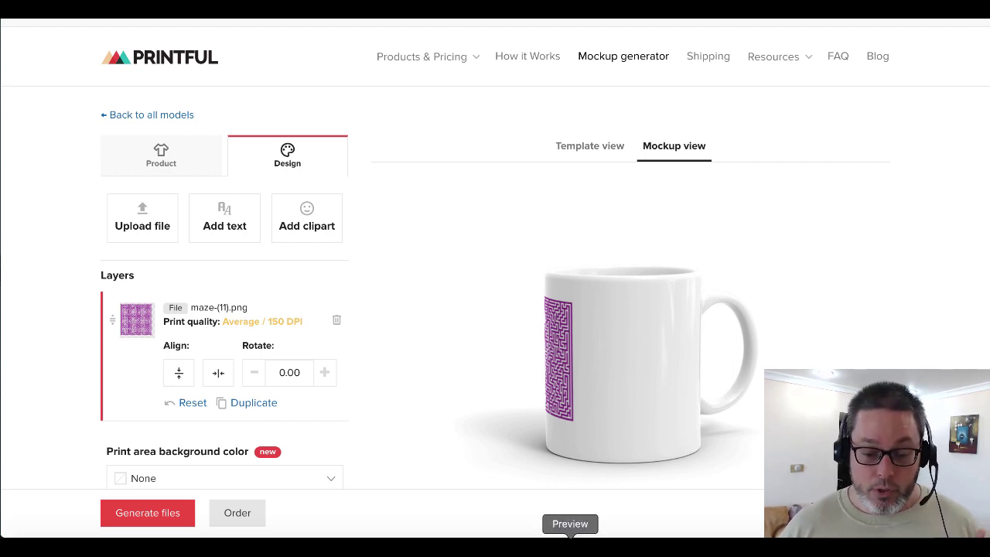
- Switch to Preview and look through the Just For Fun Book of Mazes, from its title page to the brown maze
click(570, 543)
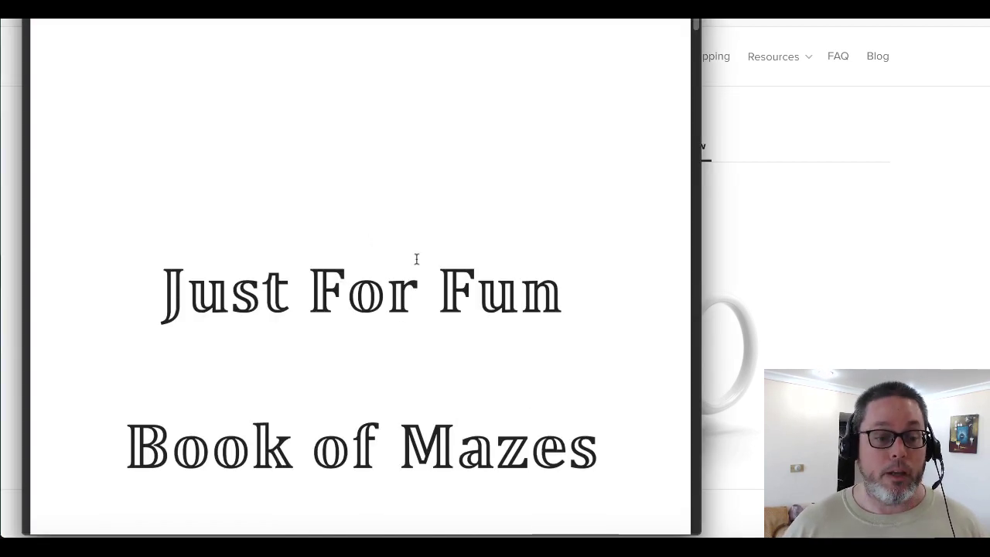
scroll(416, 259, down, 5)
scroll(416, 259, up, 2)
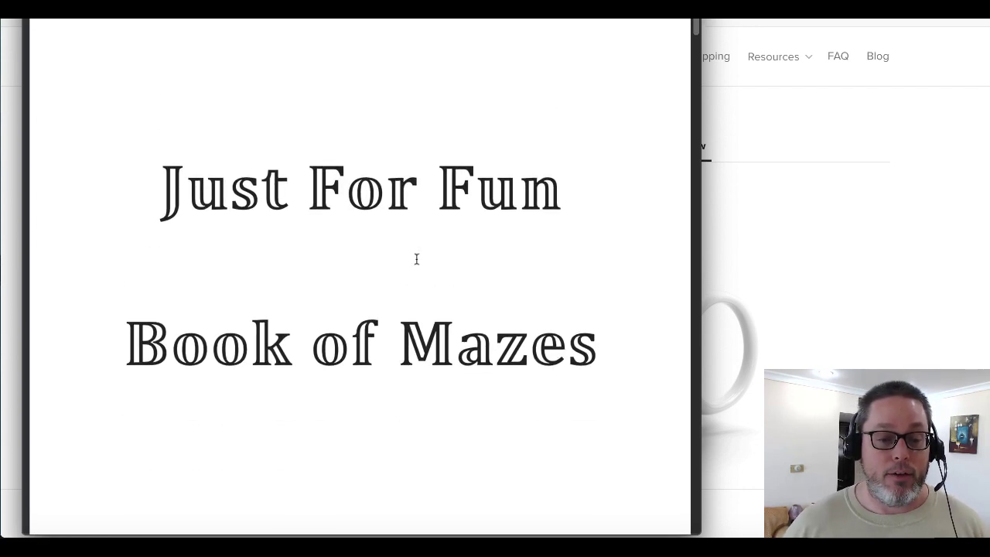
scroll(416, 259, down, 2)
scroll(416, 259, down, 10)
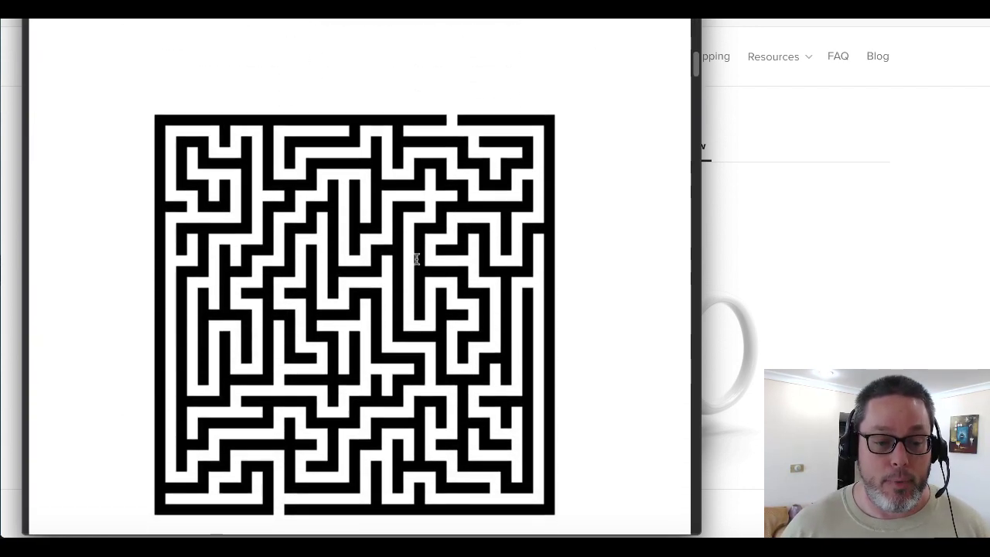
scroll(436, 224, down, 10)
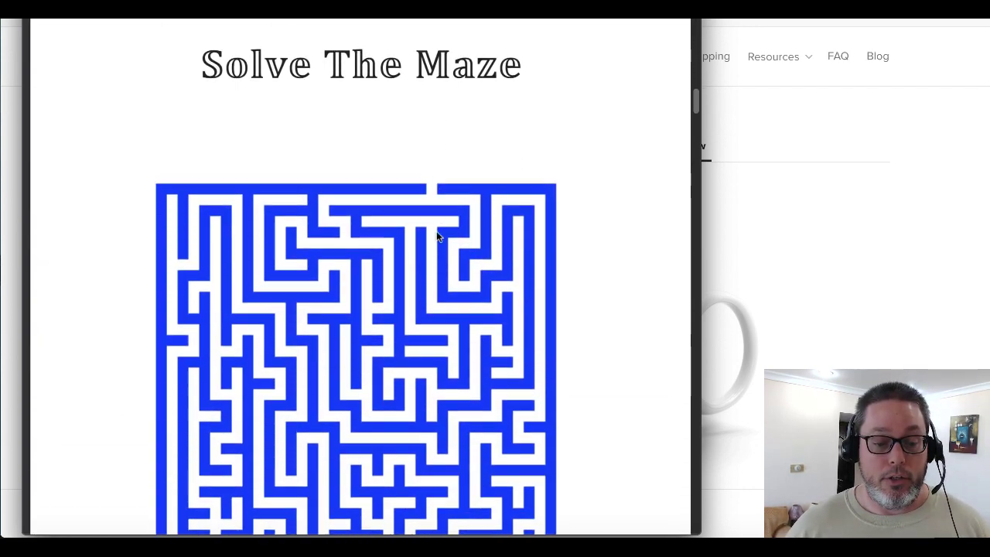
scroll(436, 237, down, 8)
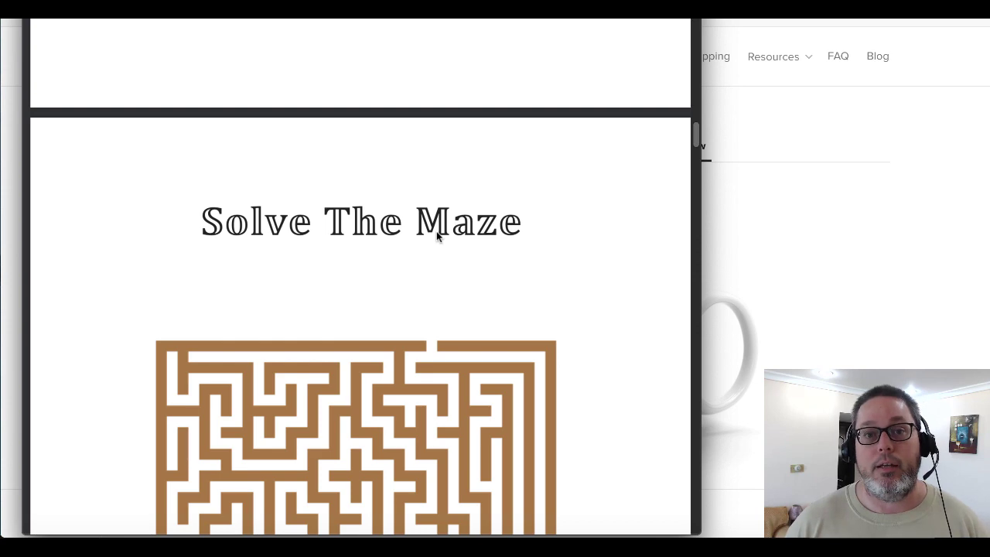
scroll(437, 236, down, 2)
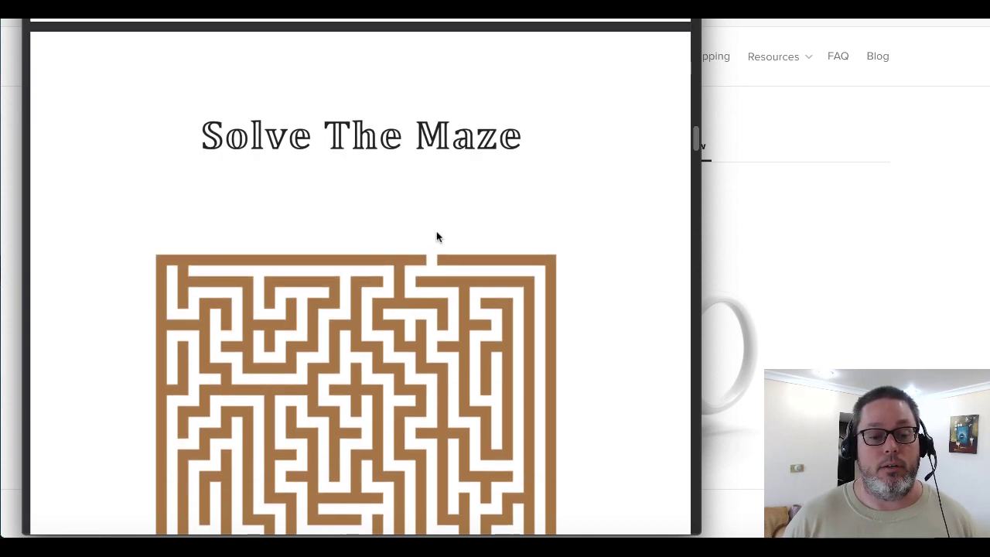
scroll(436, 236, right, 1)
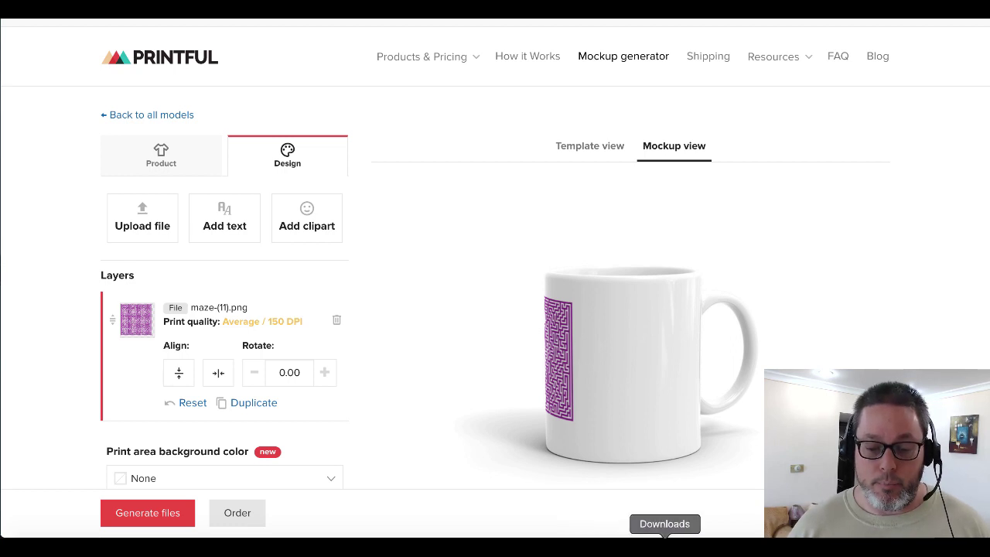
- Bring the maze book back up in Preview at the brown maze page and return to the Printful mockup
click(570, 541)
scroll(471, 250, up, 2)
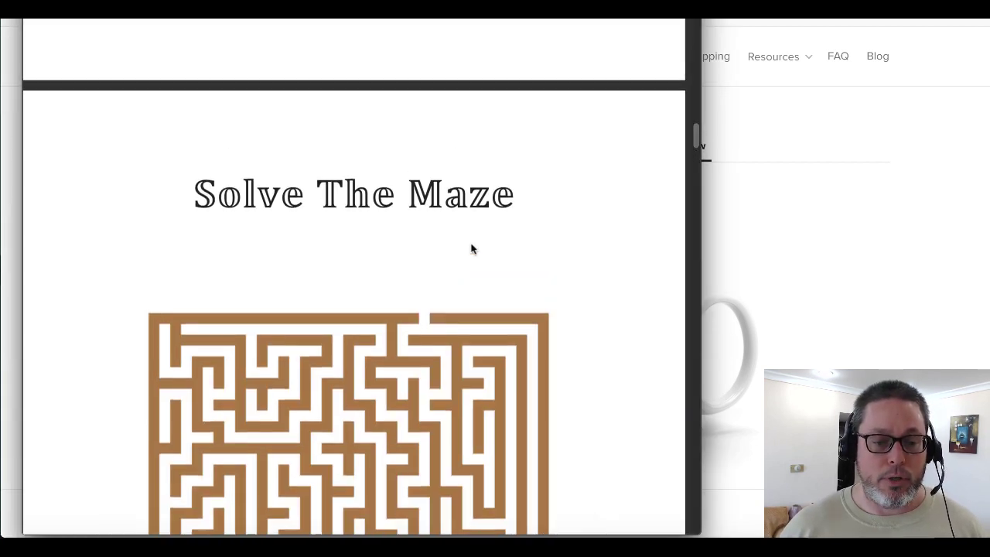
right_click(737, 259)
click(742, 225)
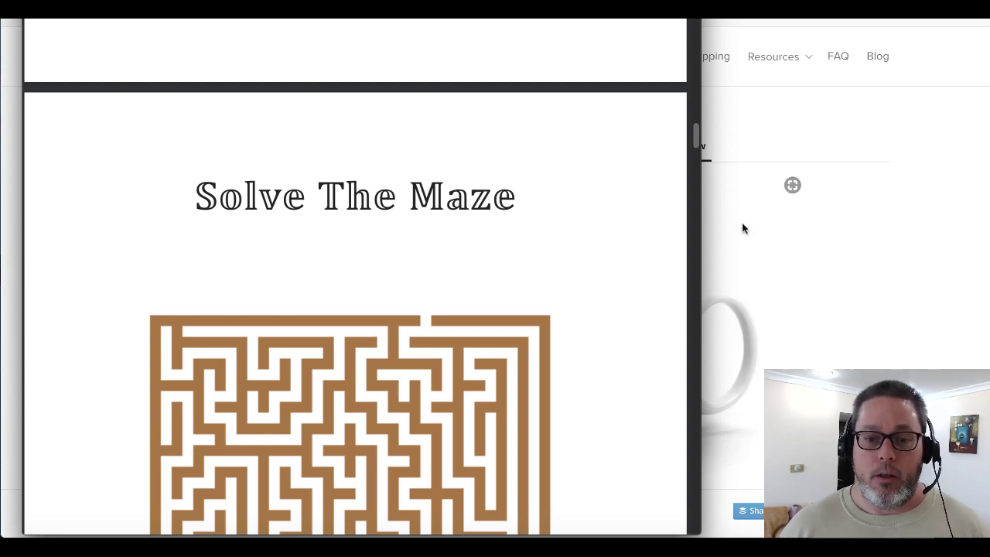
key(super+w)
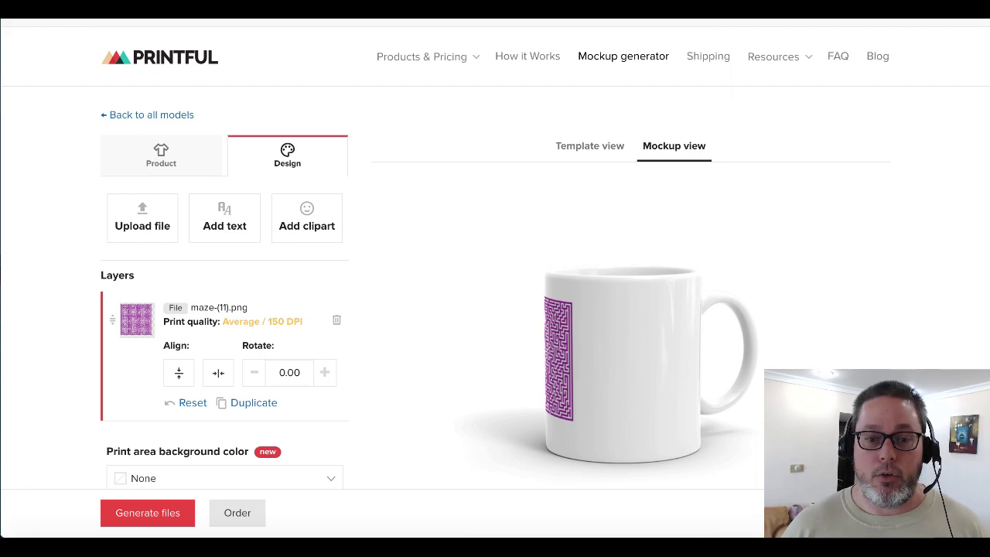
- Switch to the Simply Maze Crazy sales page and view its headline and video section
key(ctrl+Tab)
scroll(623, 292, down, 1)
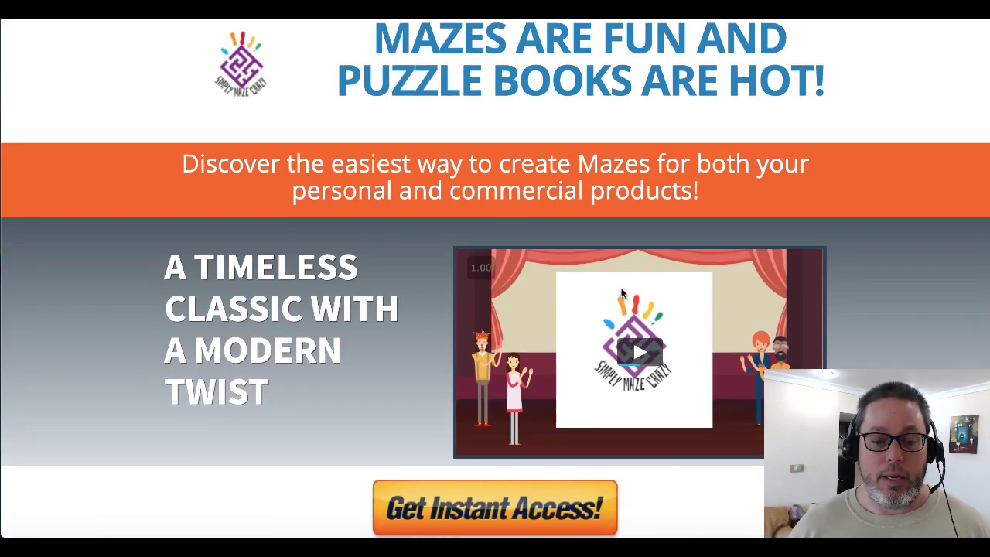
scroll(623, 293, up, 1)
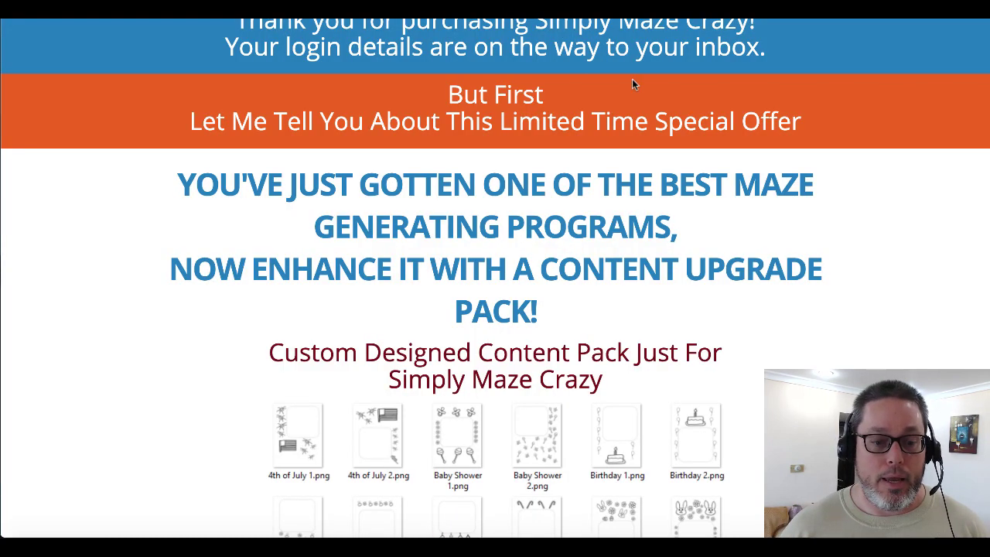
- Review the content upgrade pack offer with its holiday and occasion templates, along with the reduced half-size pack offer
scroll(773, 262, up, 3)
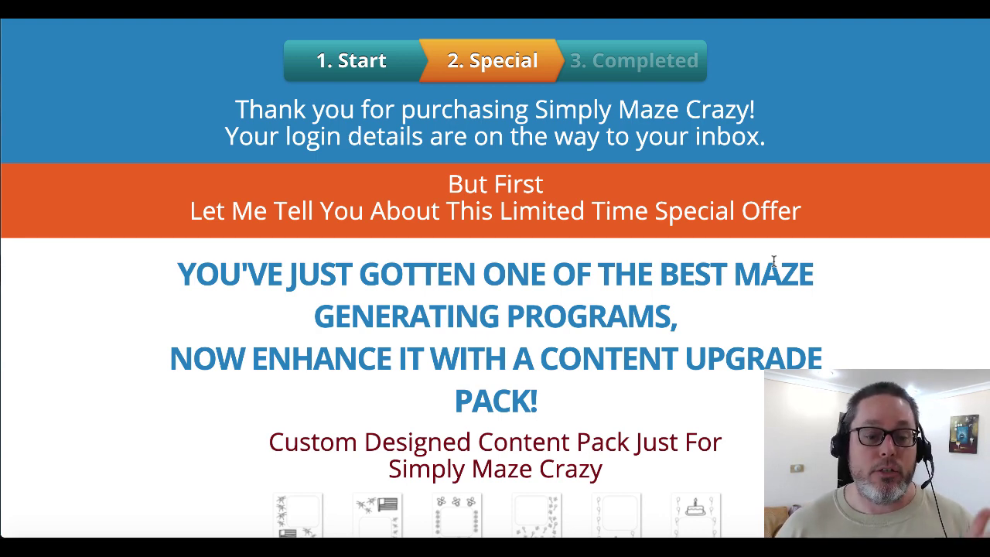
scroll(773, 262, down, 3)
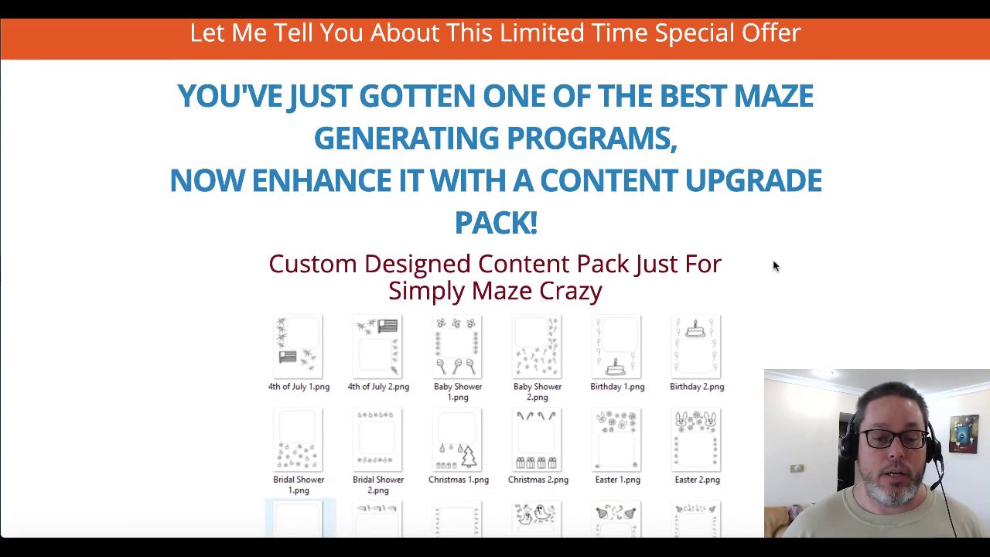
scroll(773, 266, down, 2)
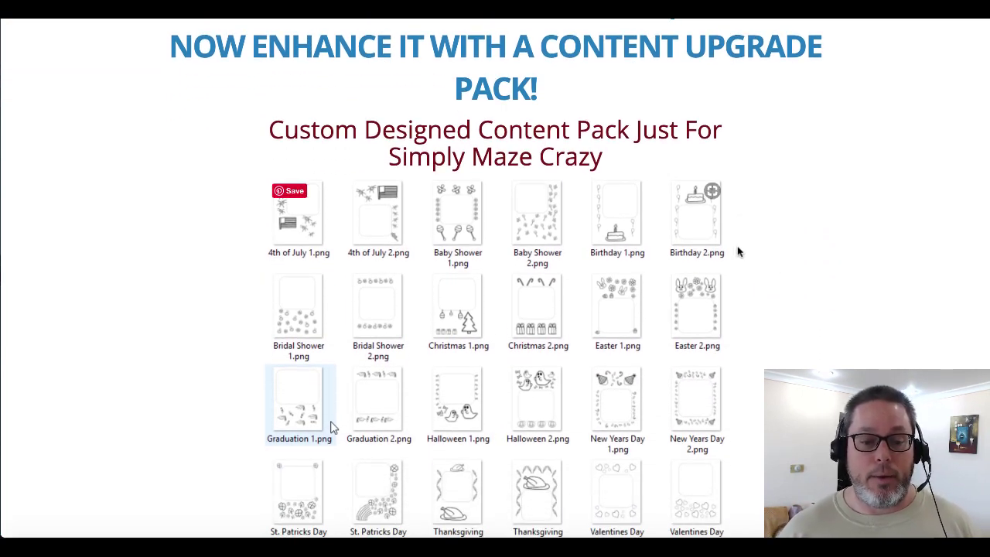
scroll(736, 250, down, 1)
scroll(421, 316, down, 1)
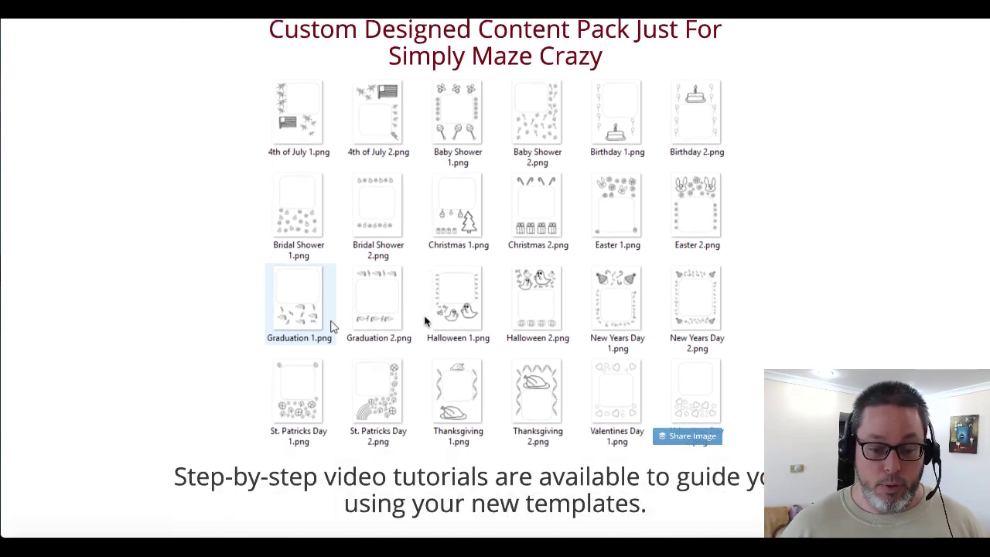
scroll(424, 322, up, 5)
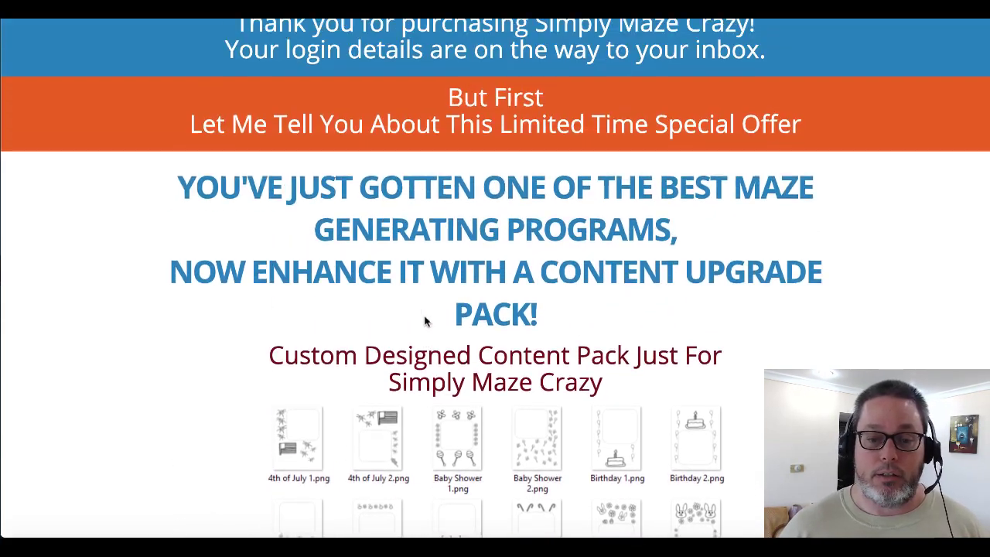
scroll(423, 322, up, 1)
scroll(424, 322, down, 5)
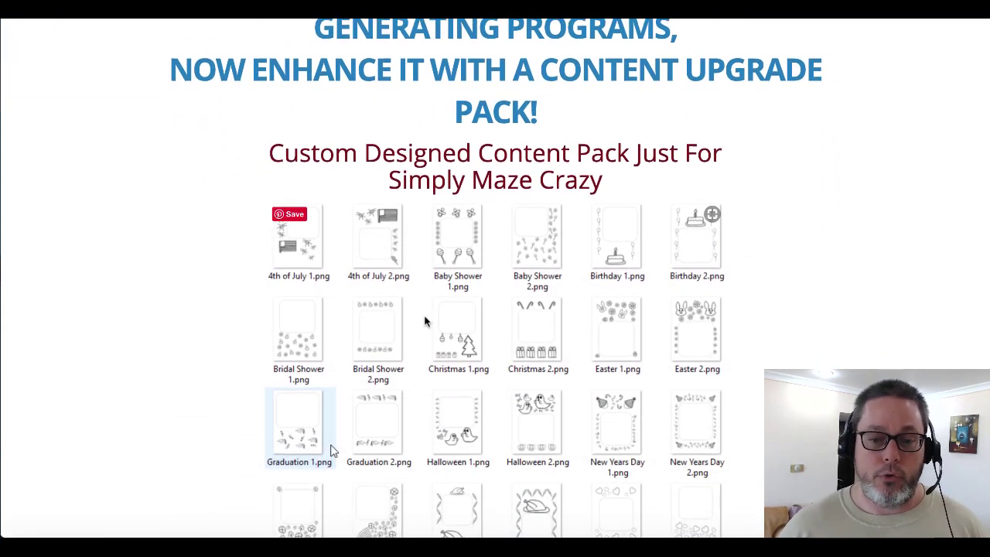
scroll(423, 321, up, 1)
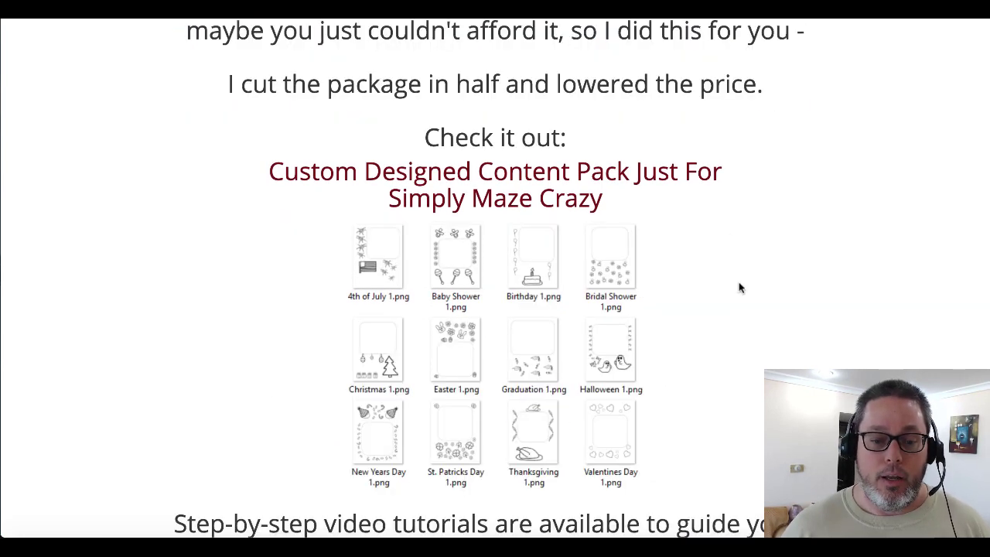
scroll(712, 382, down, 1)
scroll(712, 382, up, 2)
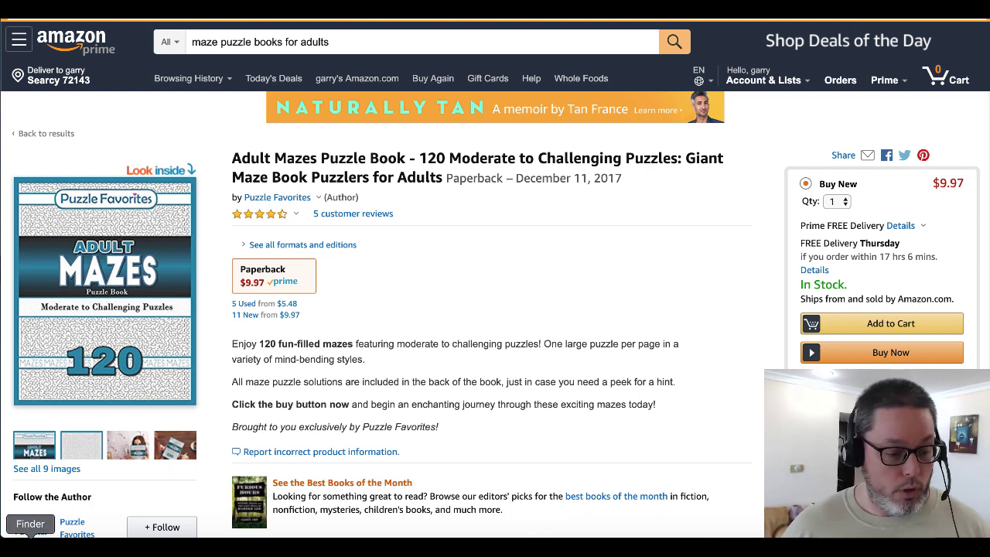
- Switch to the social share squares presentation in Keynote, browse its slides, and view slide 45 and maze slide 42
click(30, 541)
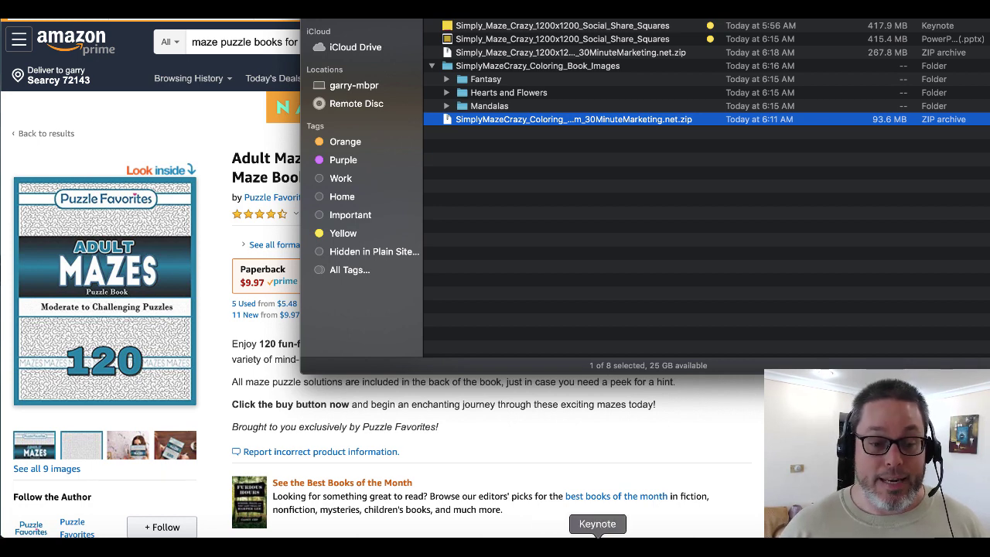
click(597, 544)
click(49, 80)
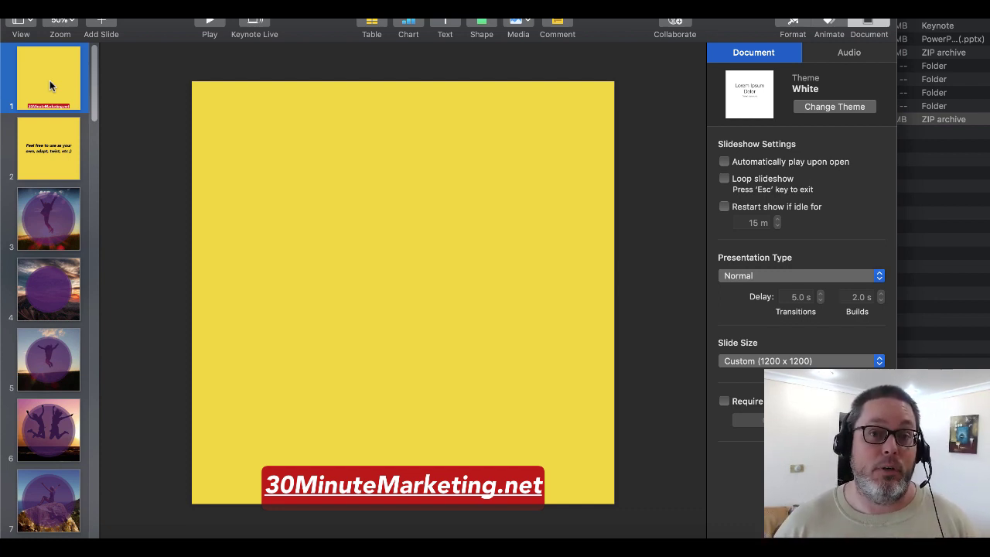
scroll(42, 219, down, 2)
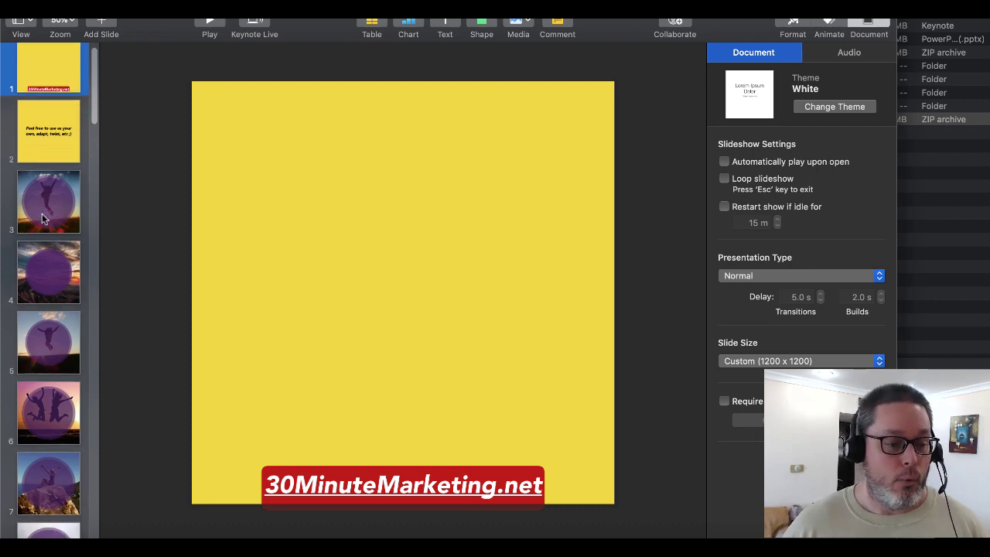
scroll(42, 219, down, 20)
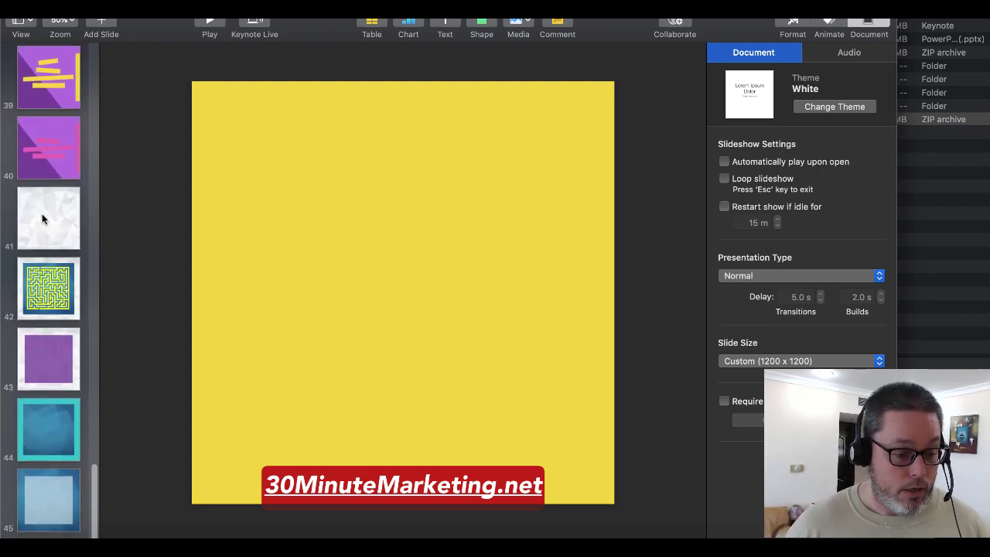
click(58, 495)
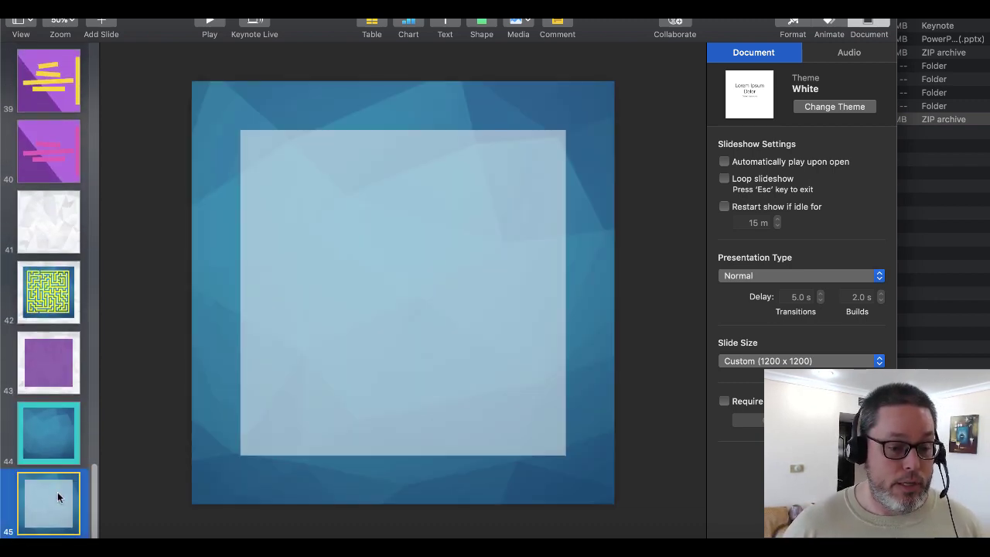
click(63, 293)
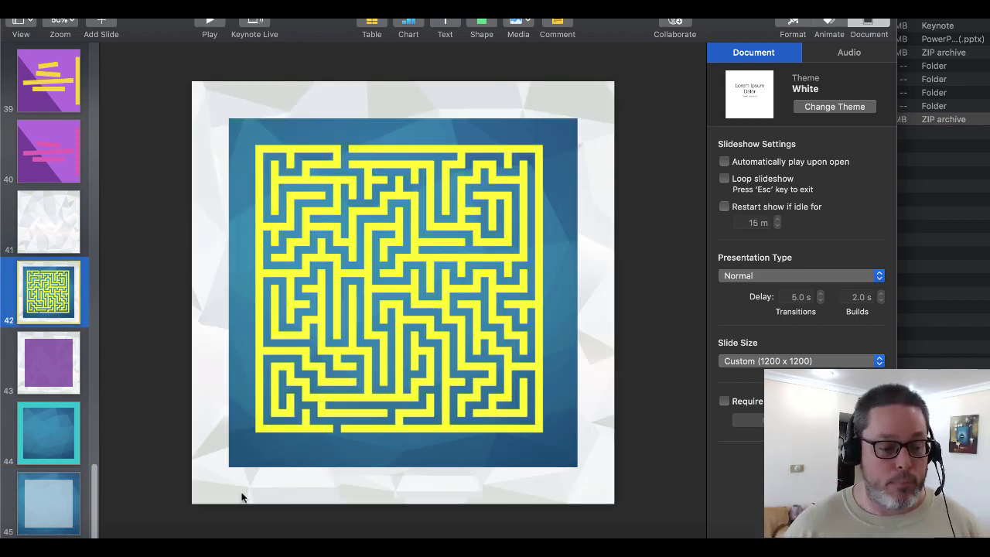
- In Finder, show the Keynote and PowerPoint social share files, expand the Fantasy coloring images folder, and preview 10.png
click(30, 533)
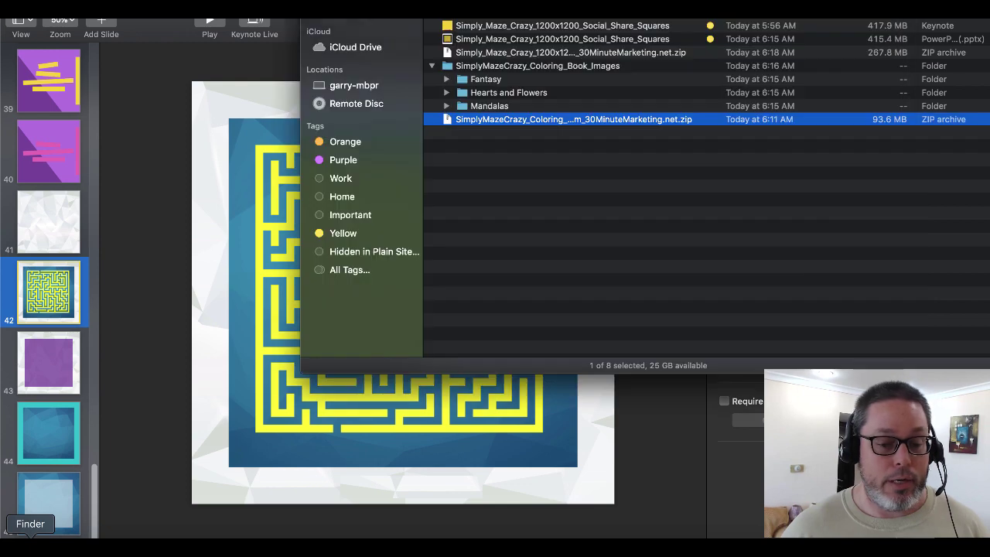
click(508, 28)
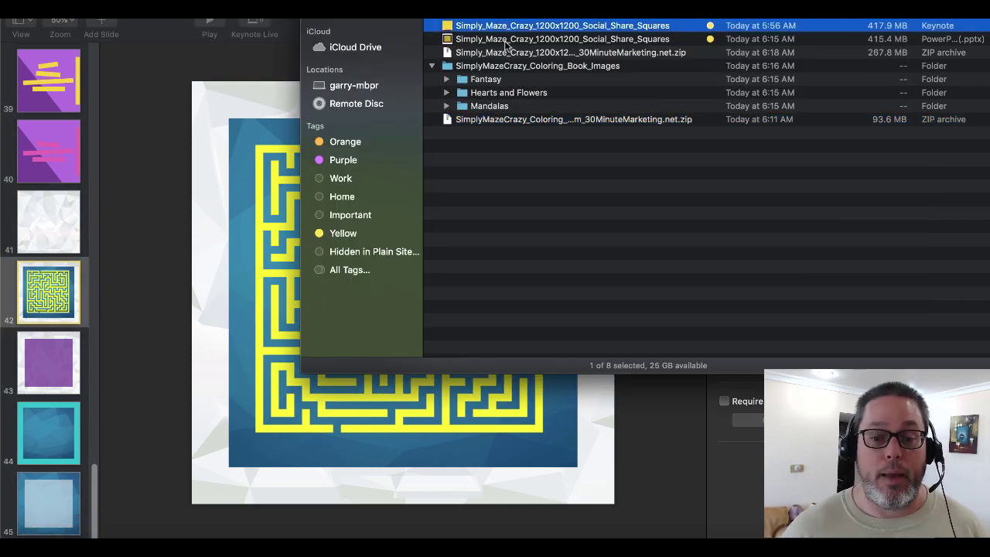
click(505, 42)
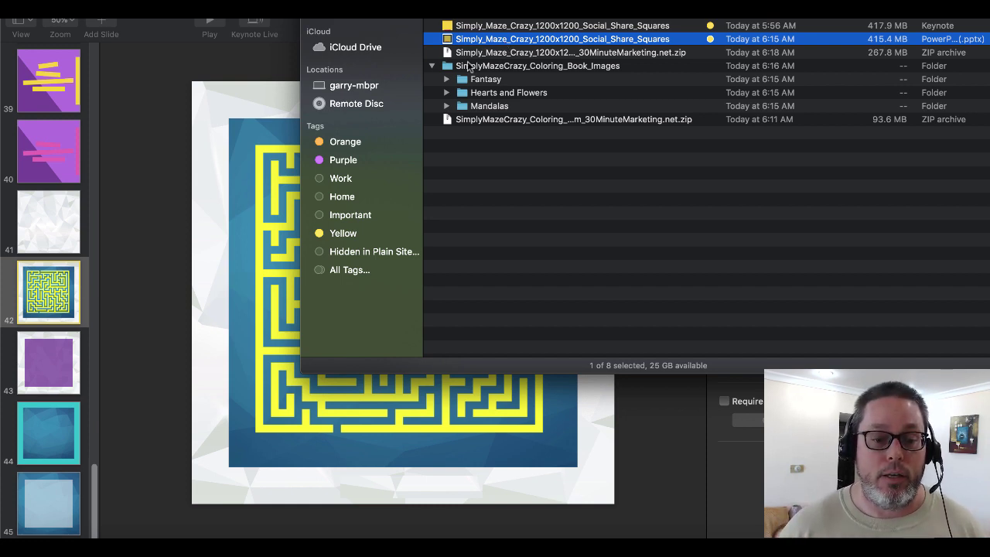
click(474, 68)
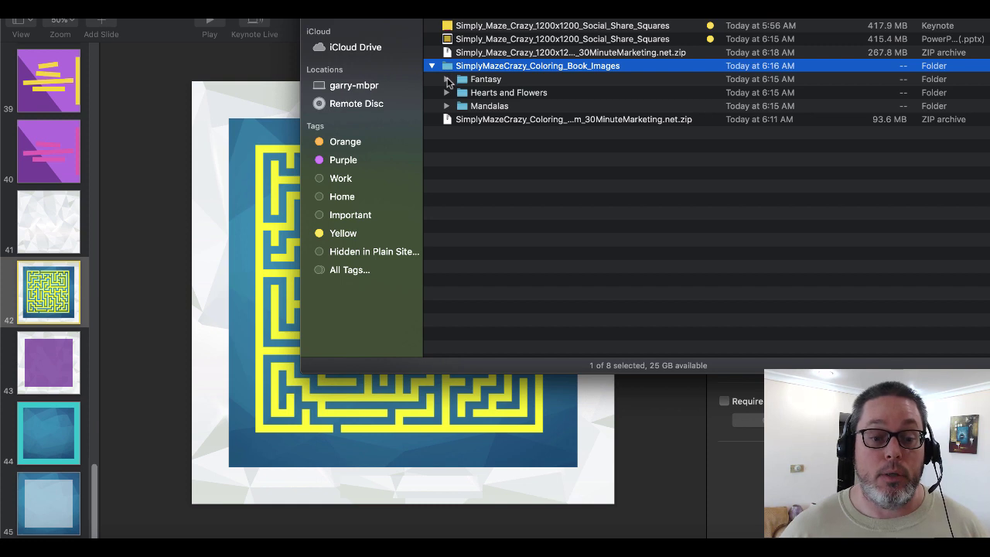
click(446, 80)
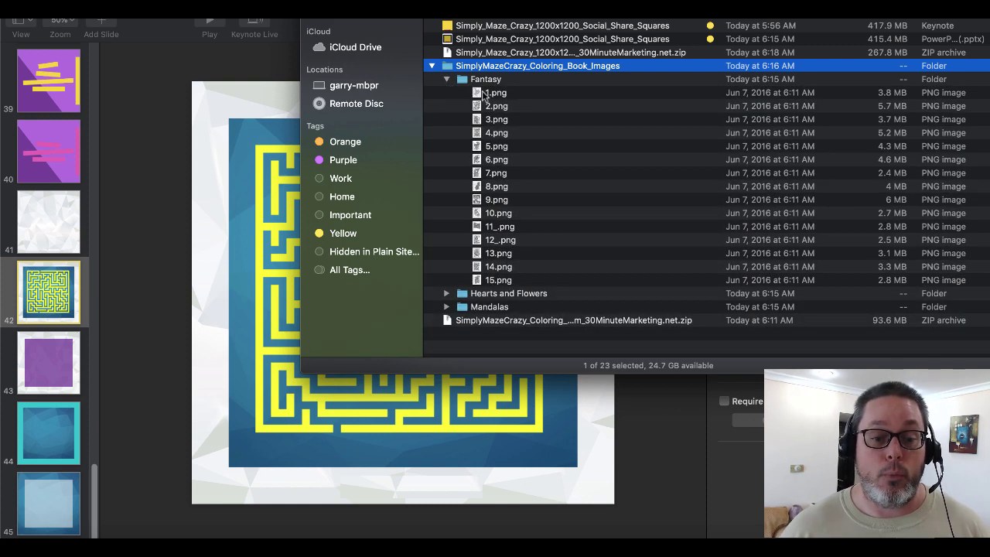
click(499, 214)
key(space)
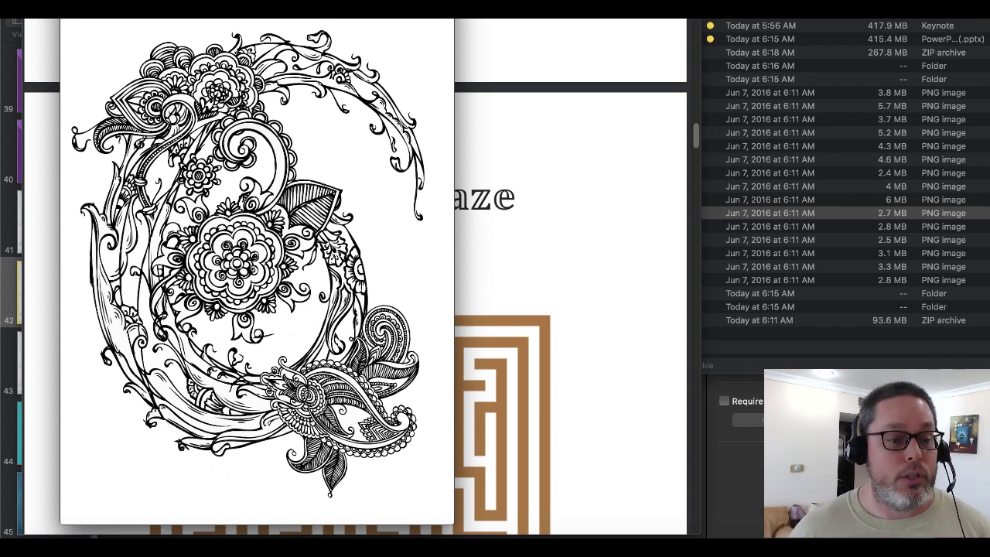
- Return to the maze book's title page in Preview, and switch to the Adult Mazes listing in Safari
click(544, 225)
scroll(594, 298, up, 10)
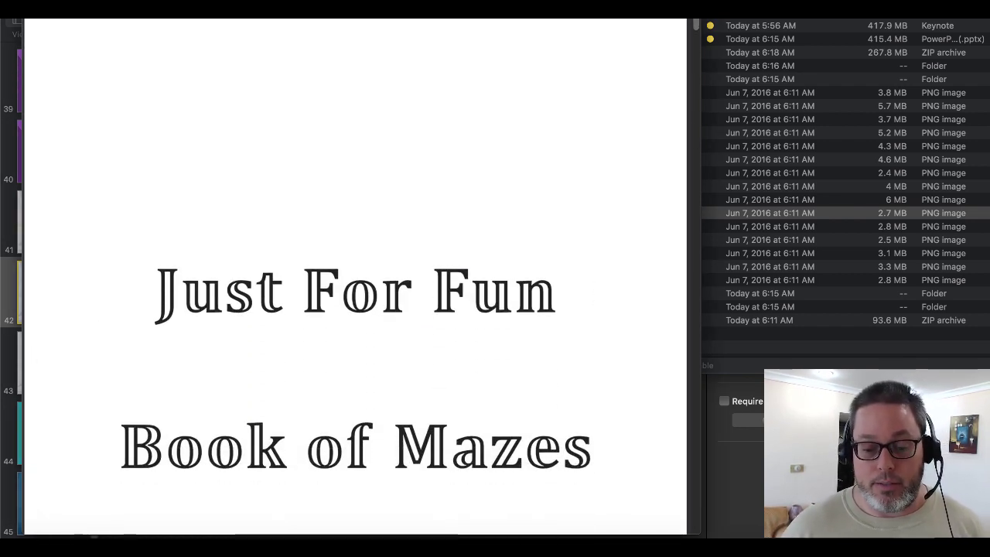
click(86, 551)
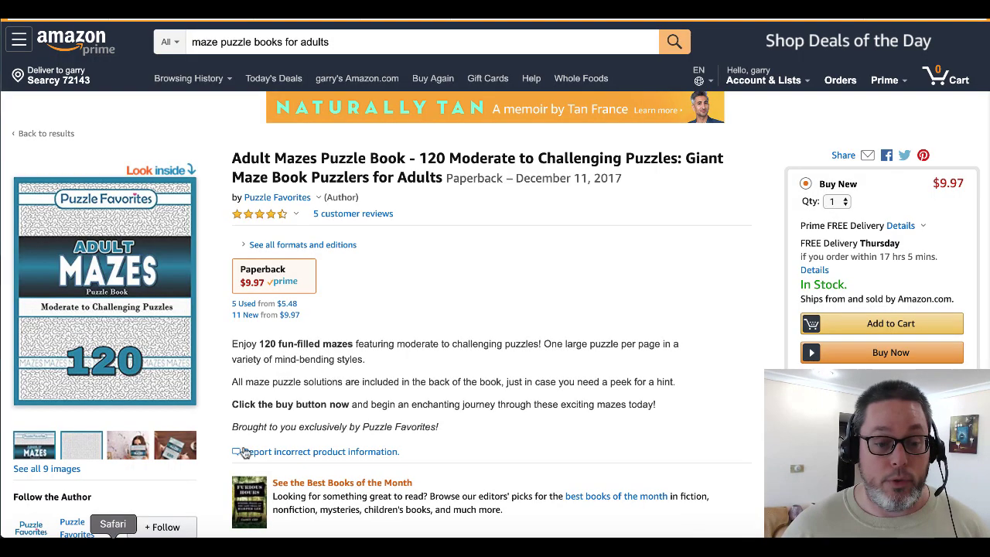